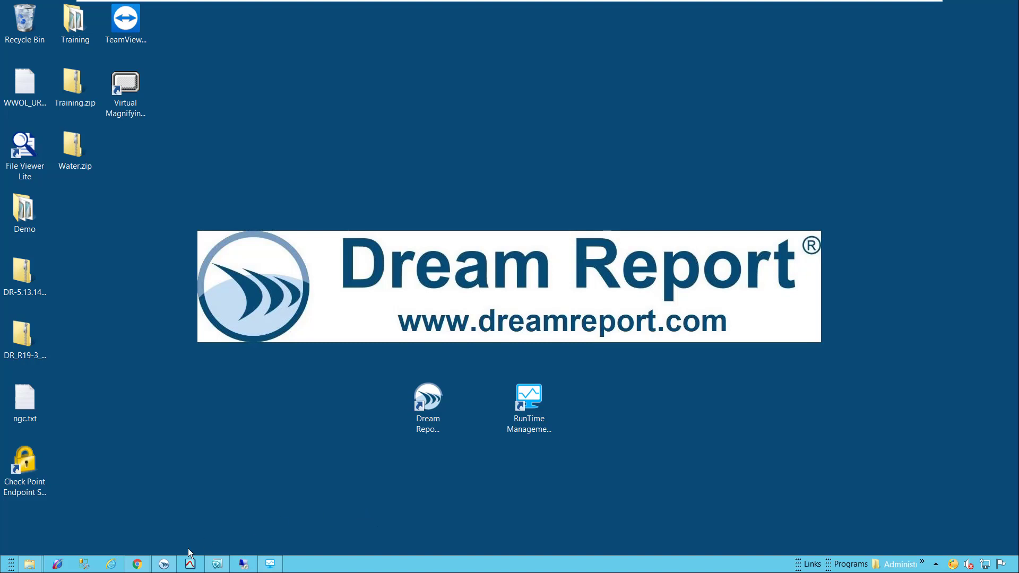
Switch back to AVEVA Insight and open the Batching Area Dashboard
{"action": "left_click", "coordinate": [142, 564]}
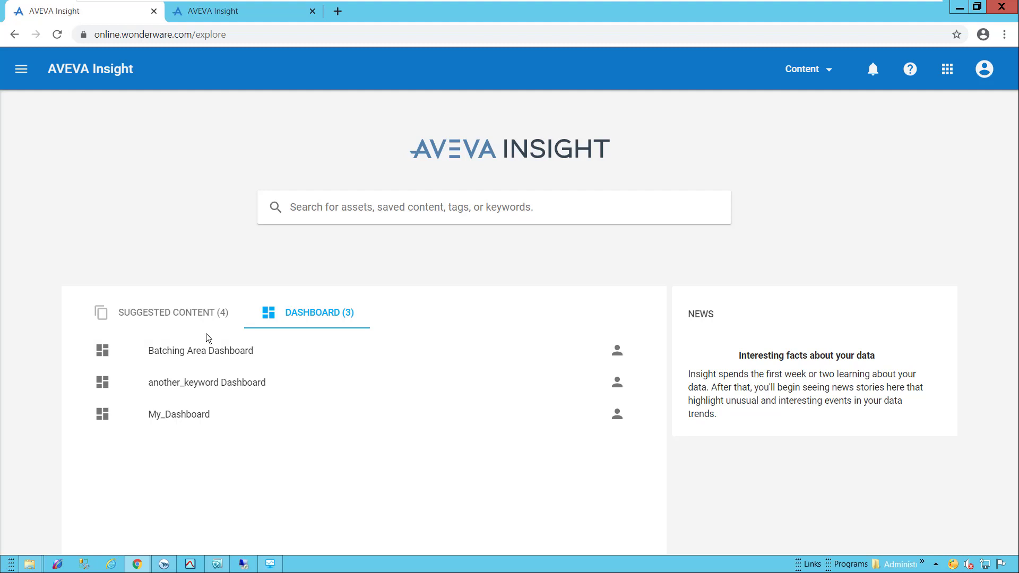
{"action": "left_click", "coordinate": [212, 350]}
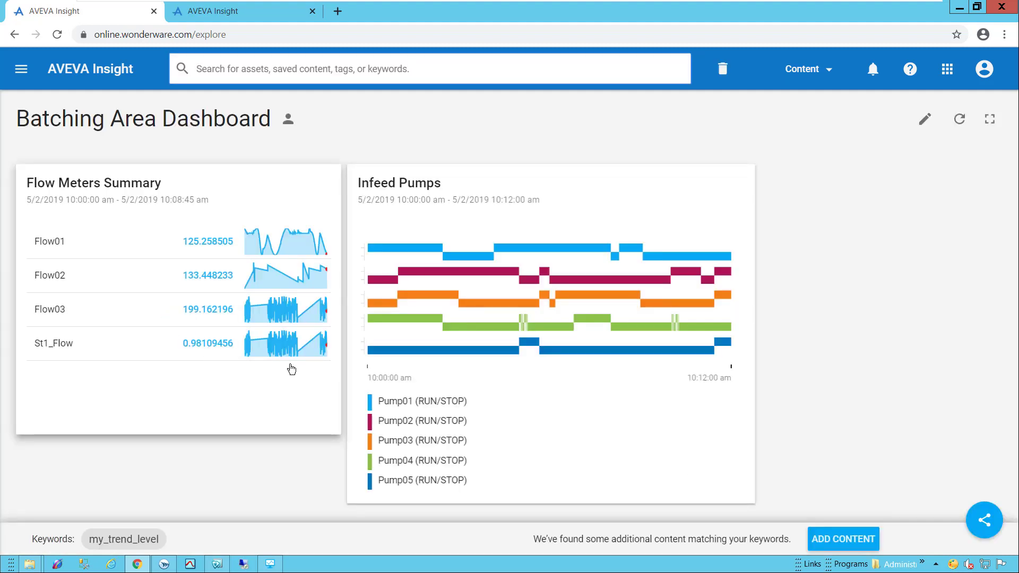
Copy the Batching Area Dashboard's Share Link URL to the clipboard and close the dialog
{"action": "left_click", "coordinate": [986, 525]}
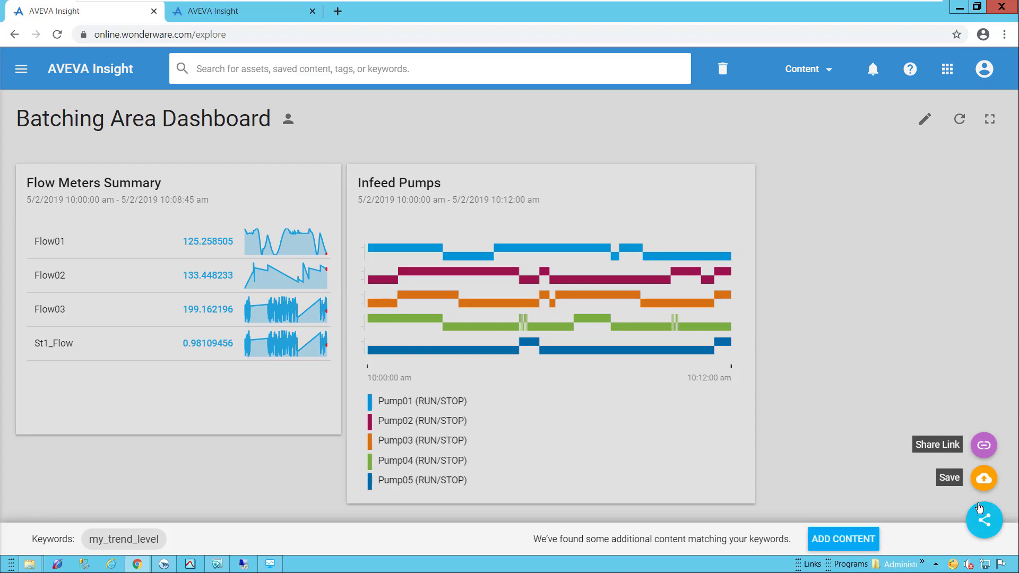
{"action": "left_click", "coordinate": [985, 446]}
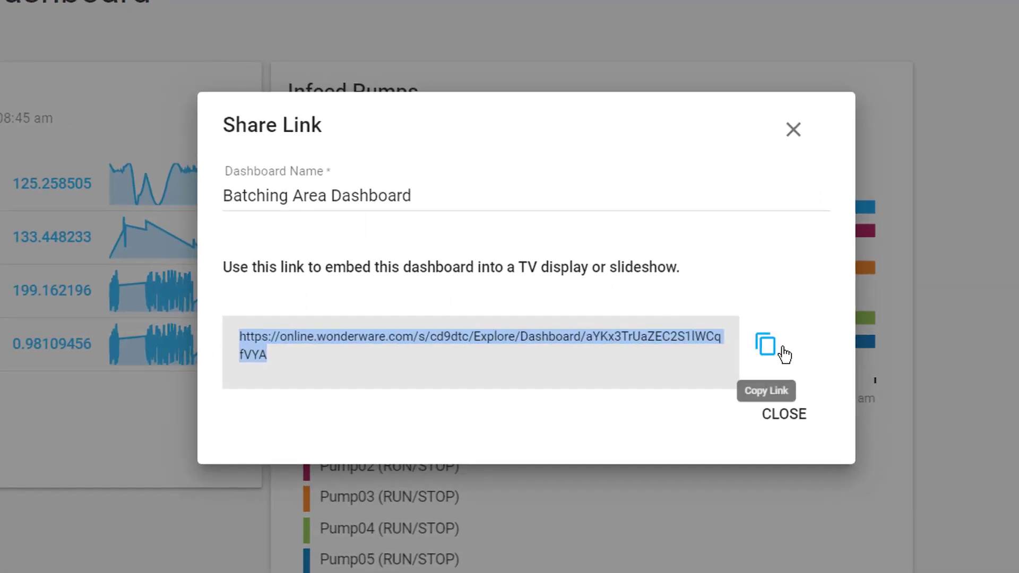
{"action": "left_click", "coordinate": [770, 352]}
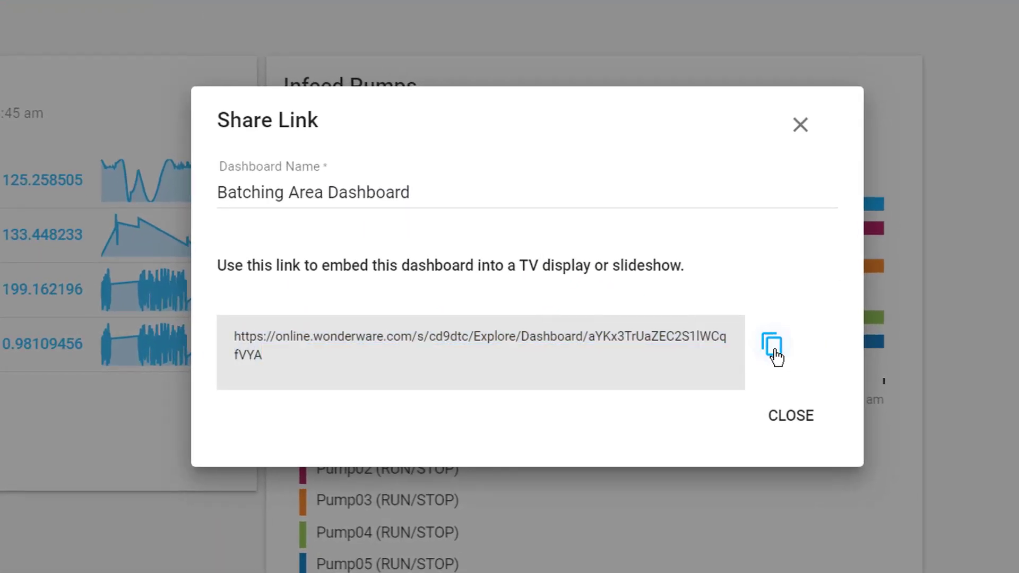
{"action": "left_click", "coordinate": [800, 419]}
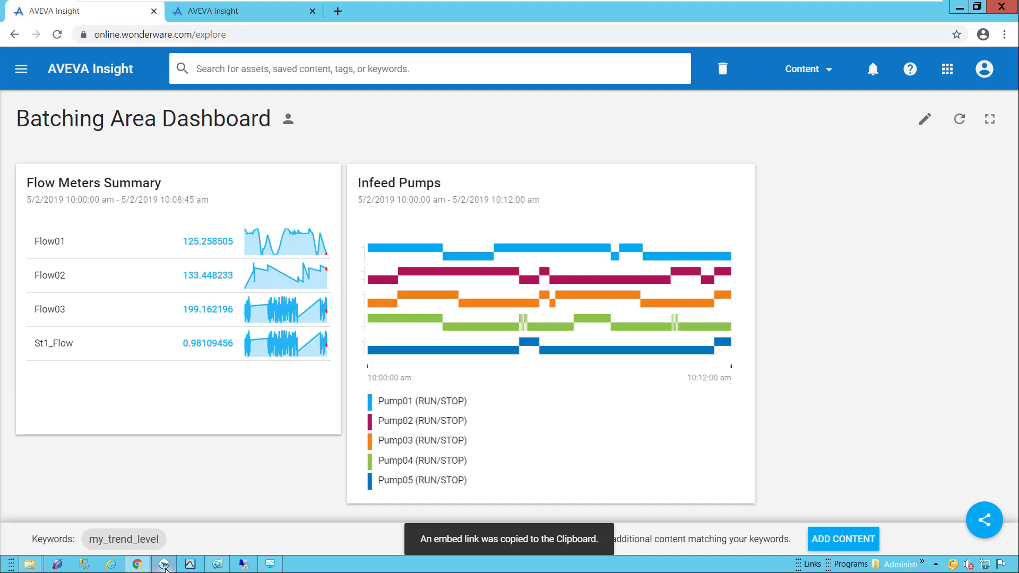
Add report 'InSight Dashboard 1' with Web output only, PDF unchecked, in Landscape orientation
{"action": "left_click", "coordinate": [164, 565]}
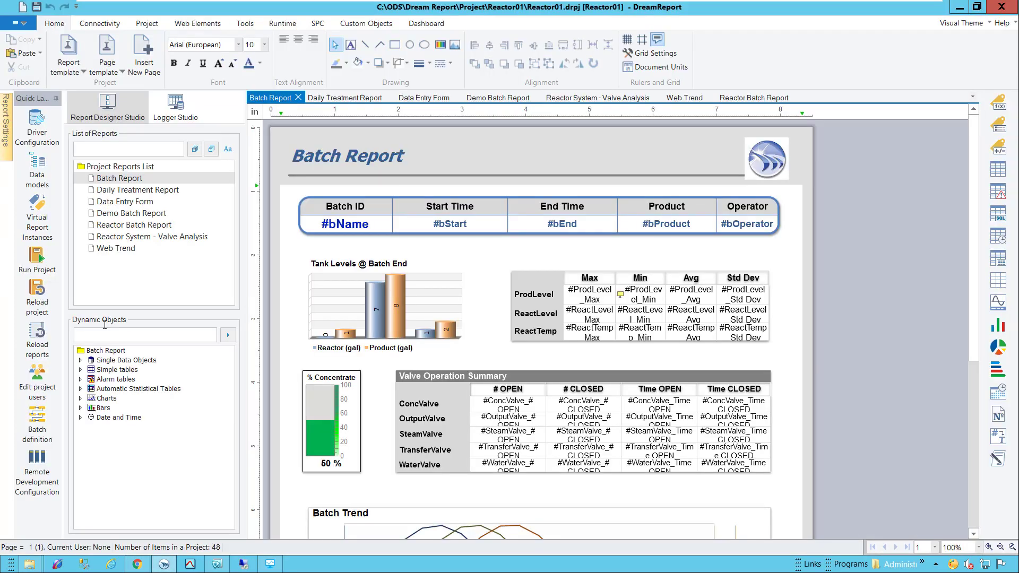
{"action": "left_click", "coordinate": [19, 24]}
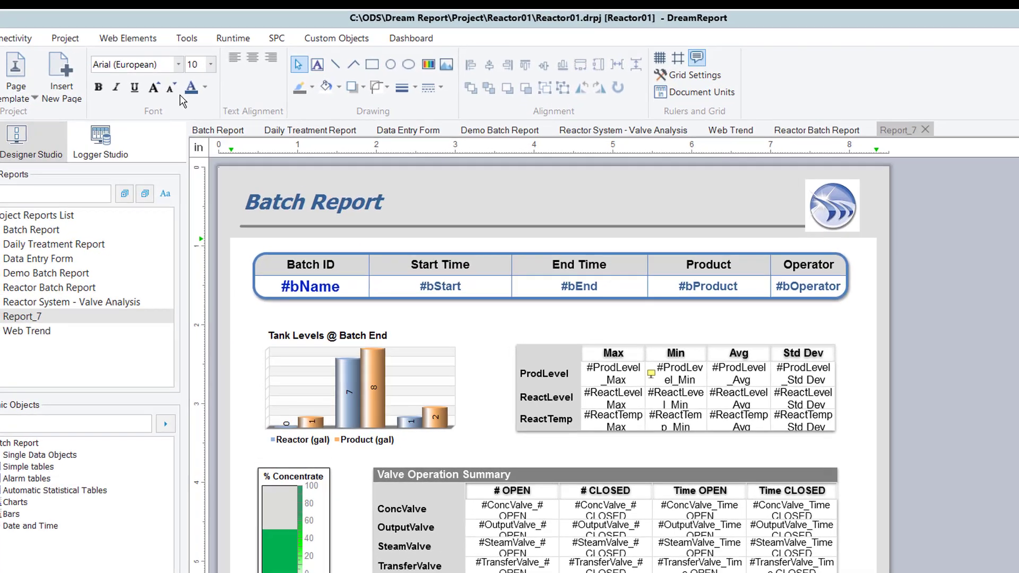
{"action": "type", "text": "InSight Dashboard 1"}
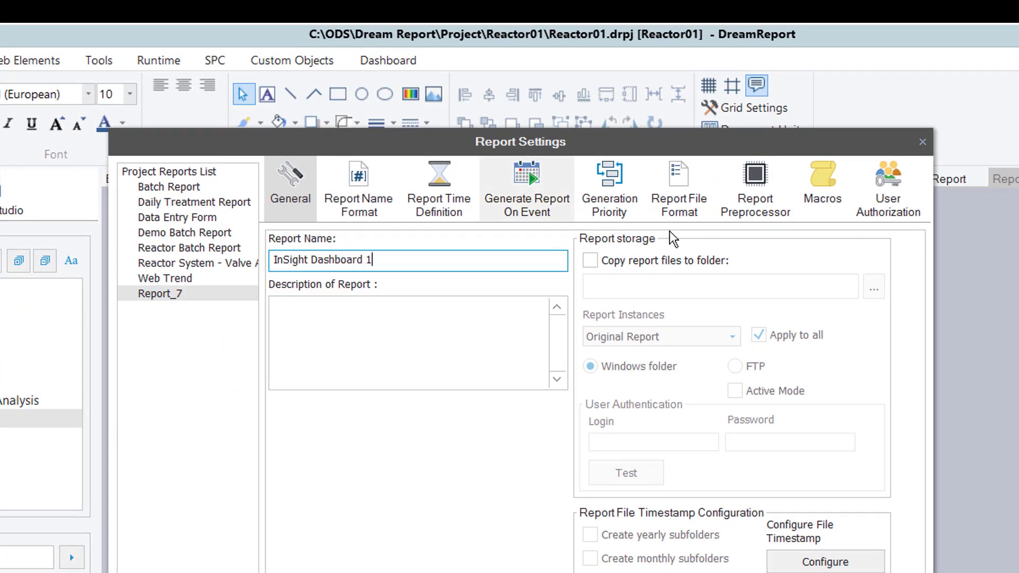
{"action": "left_click", "coordinate": [680, 204]}
{"action": "left_click", "coordinate": [310, 264]}
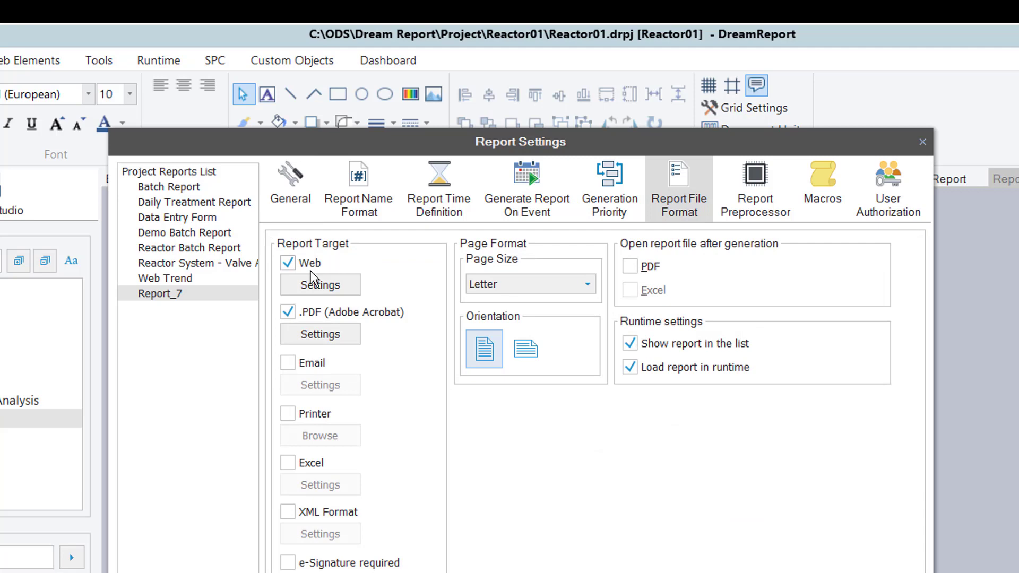
{"action": "left_click", "coordinate": [303, 313]}
{"action": "left_click", "coordinate": [525, 344]}
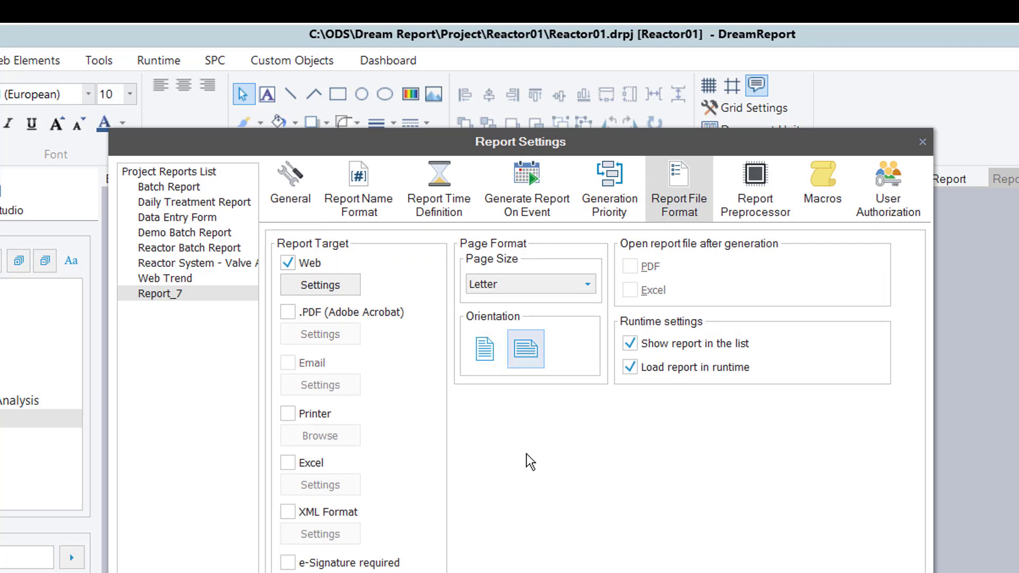
{"action": "key", "text": "Return"}
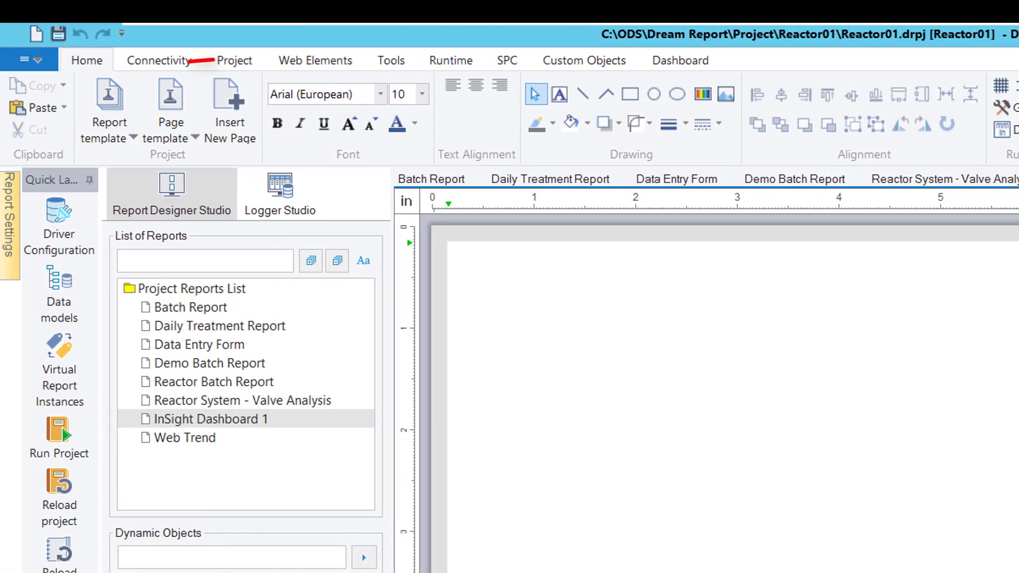
Draw a Custom Content object named InSight_1 with the pasted dashboard URL, displayed full page
{"action": "left_click", "coordinate": [313, 63]}
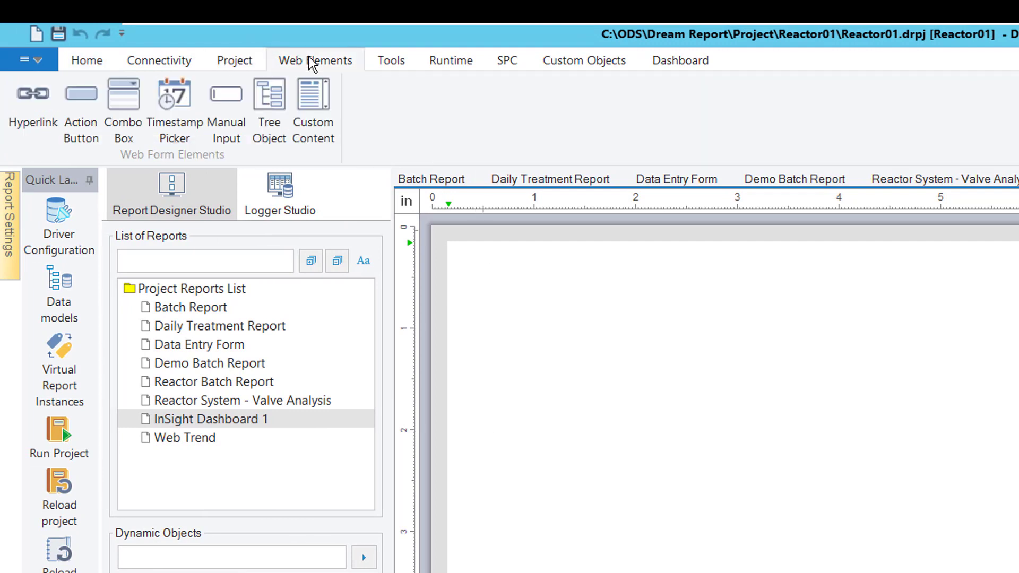
{"action": "left_click", "coordinate": [300, 104]}
{"action": "mouse_move", "coordinate": [452, 248]}
{"action": "left_mouse_down"}
{"action": "mouse_move", "coordinate": [473, 288]}
{"action": "mouse_move", "coordinate": [1014, 571]}
{"action": "left_mouse_up"}
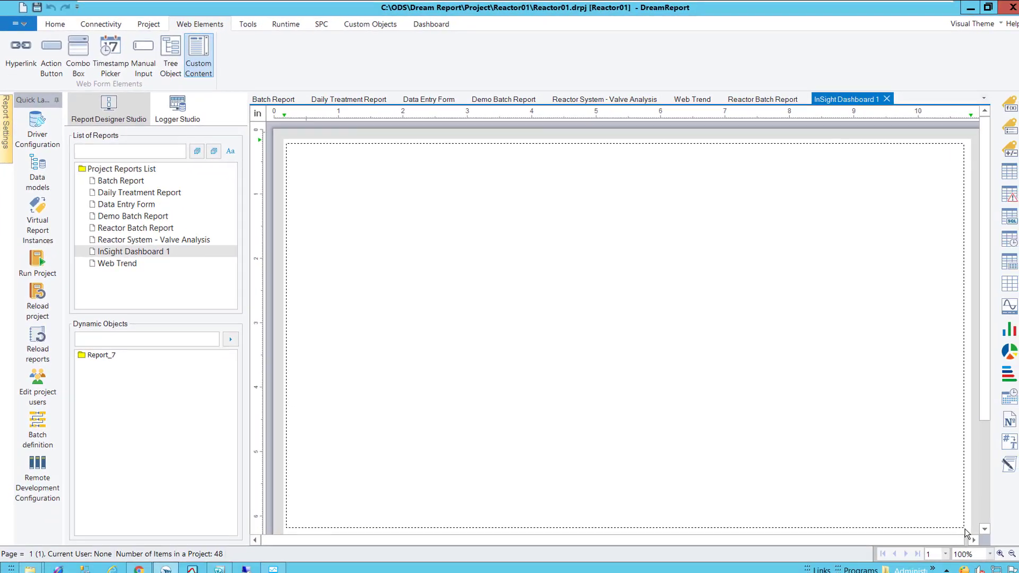
{"action": "left_click_drag", "start_coordinate": [954, 522], "coordinate": [954, 523]}
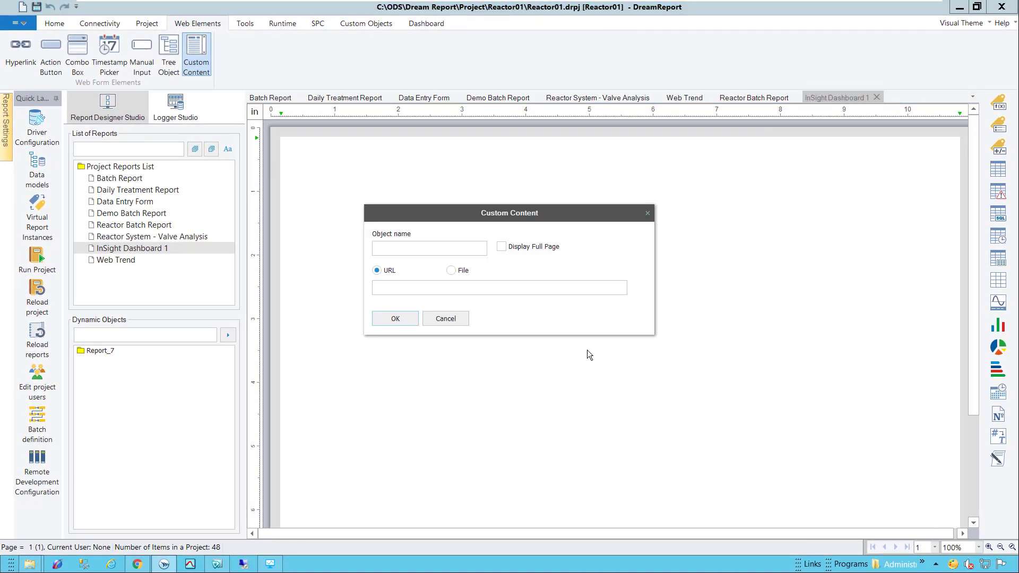
{"action": "left_click", "coordinate": [456, 249]}
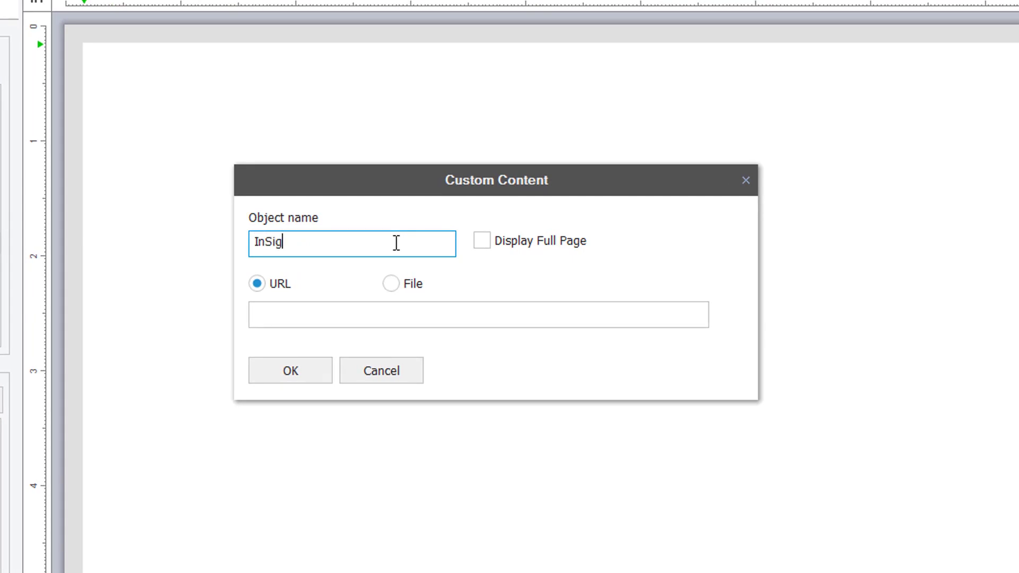
{"action": "type", "text": "1"}
{"action": "left_click", "coordinate": [272, 312]}
{"action": "key", "text": "ctrl+v"}
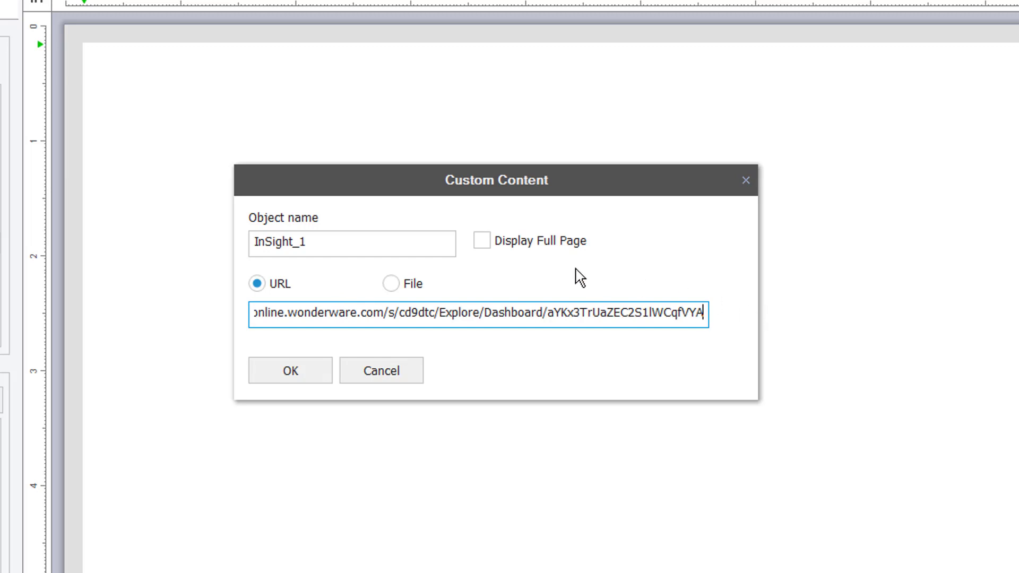
{"action": "left_click", "coordinate": [483, 242]}
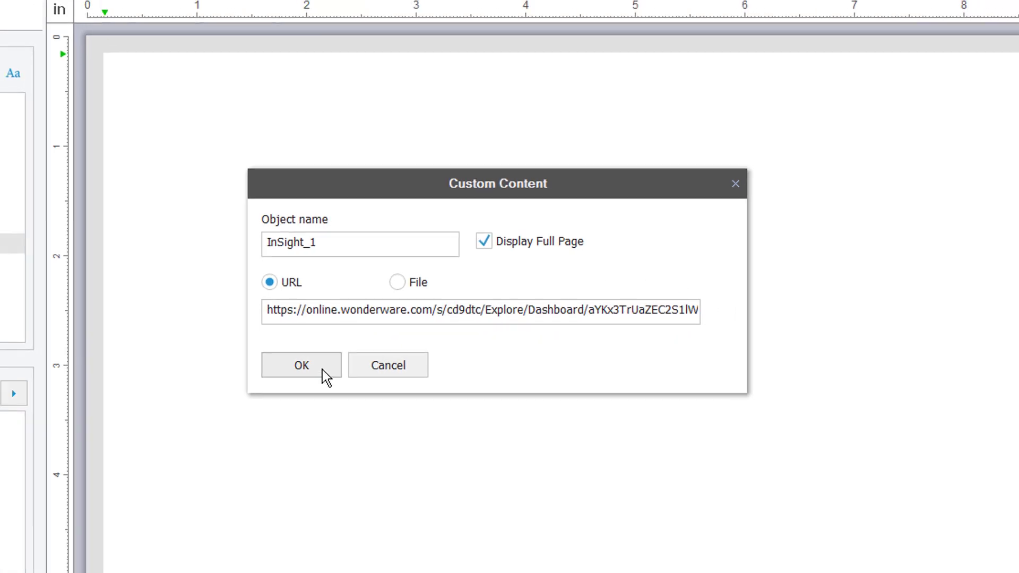
{"action": "left_click", "coordinate": [322, 369]}
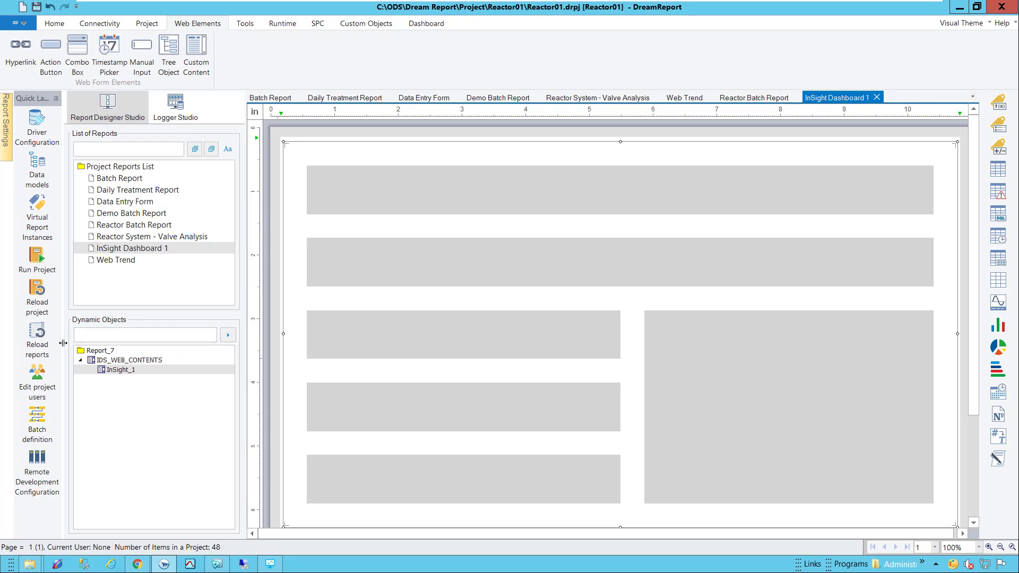
Save and reload the reports, then open the web portal
{"action": "left_click", "coordinate": [37, 332]}
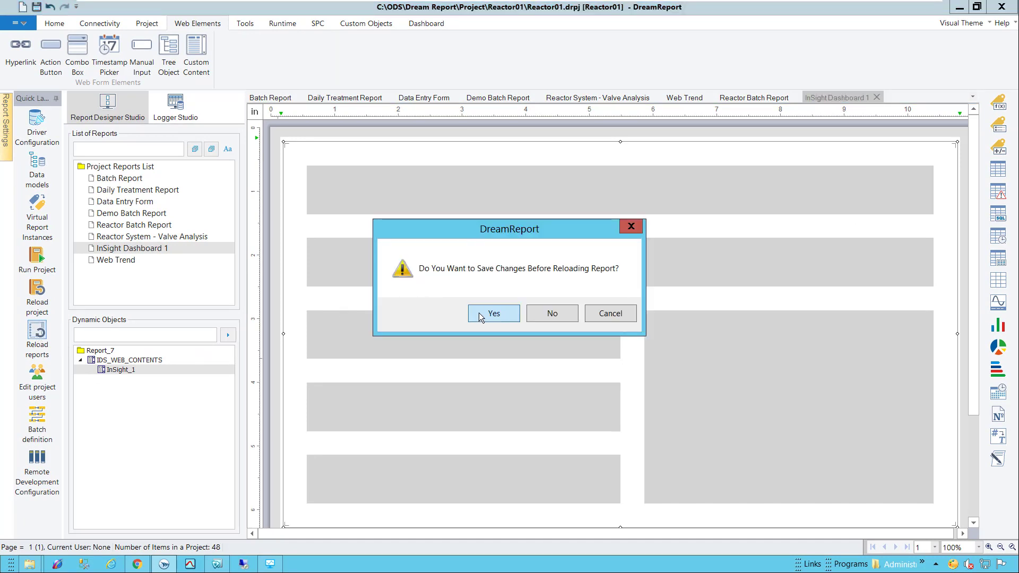
{"action": "left_click", "coordinate": [480, 317]}
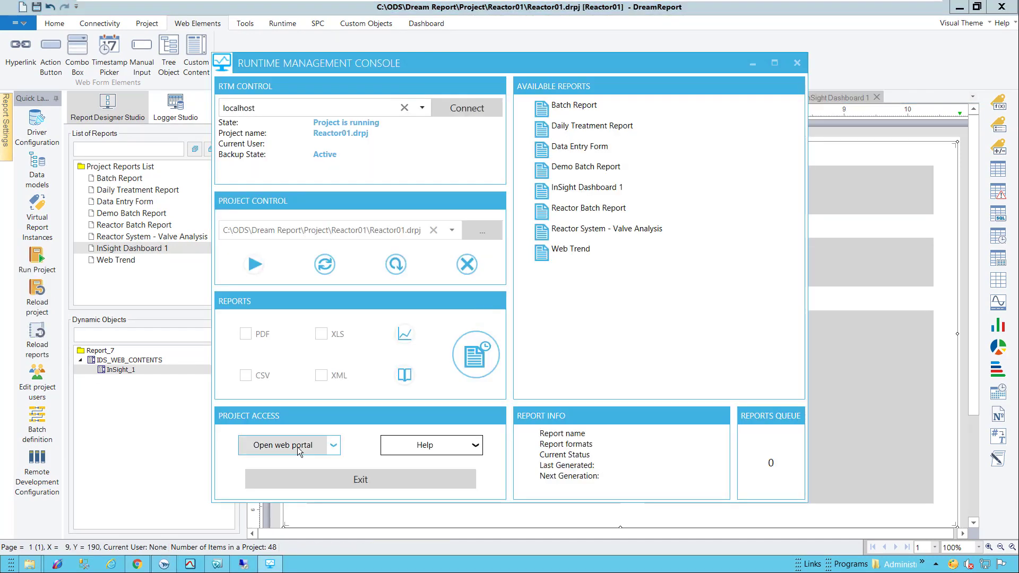
{"action": "left_click", "coordinate": [297, 447]}
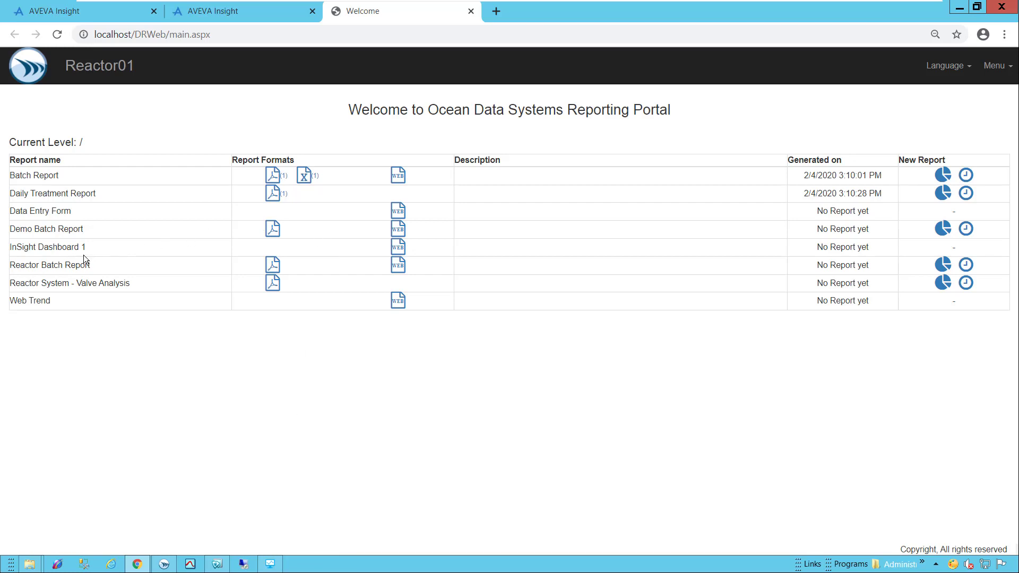
Open the WEB version of InSight Dashboard 1 and let the embedded Batching Area Dashboard load
{"action": "left_click", "coordinate": [406, 248]}
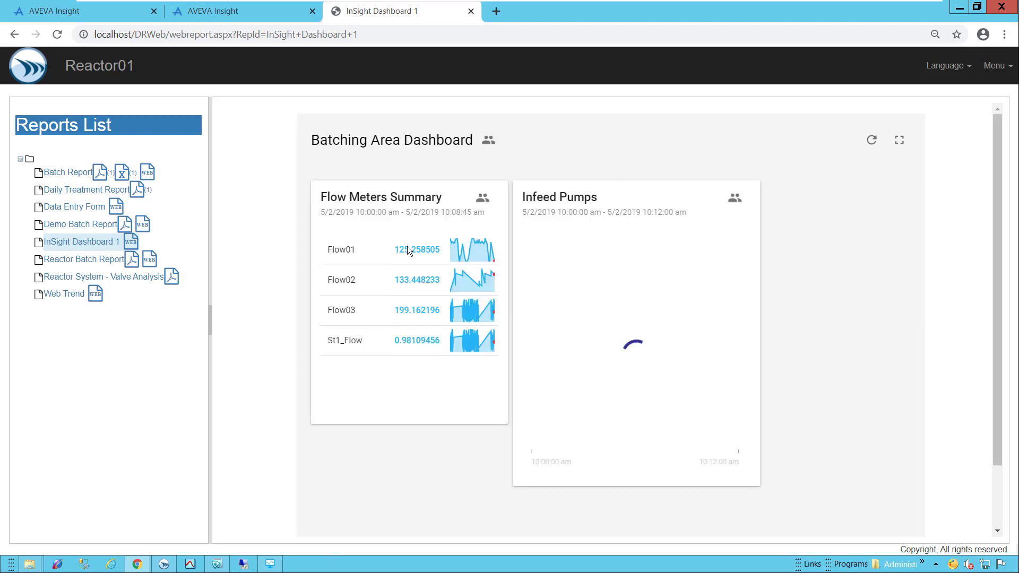
{"action": "mouse_move", "coordinate": [566, 303]}
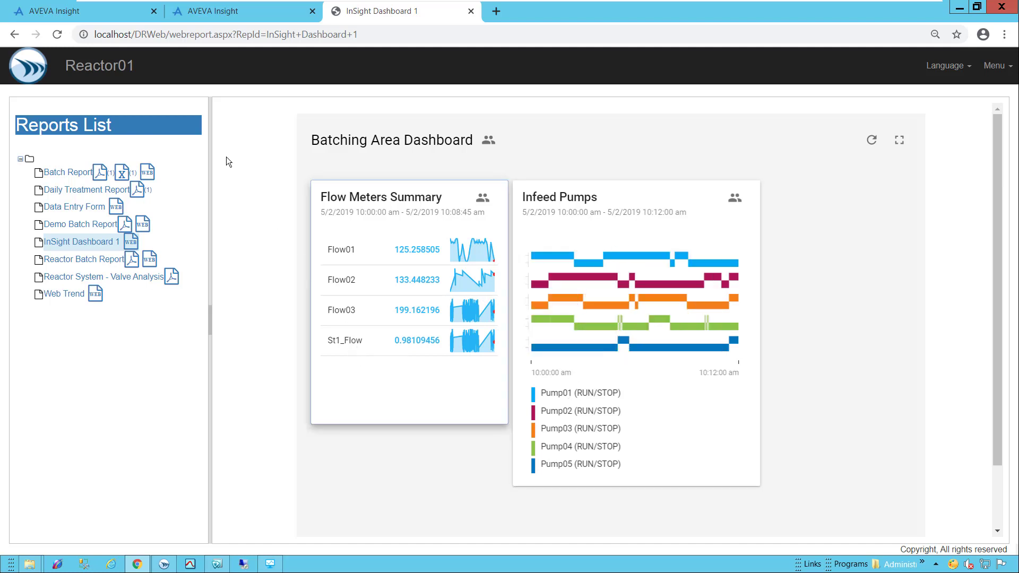
Open the Reactor Batch Report for editing in Dream Report
{"action": "left_click", "coordinate": [164, 565]}
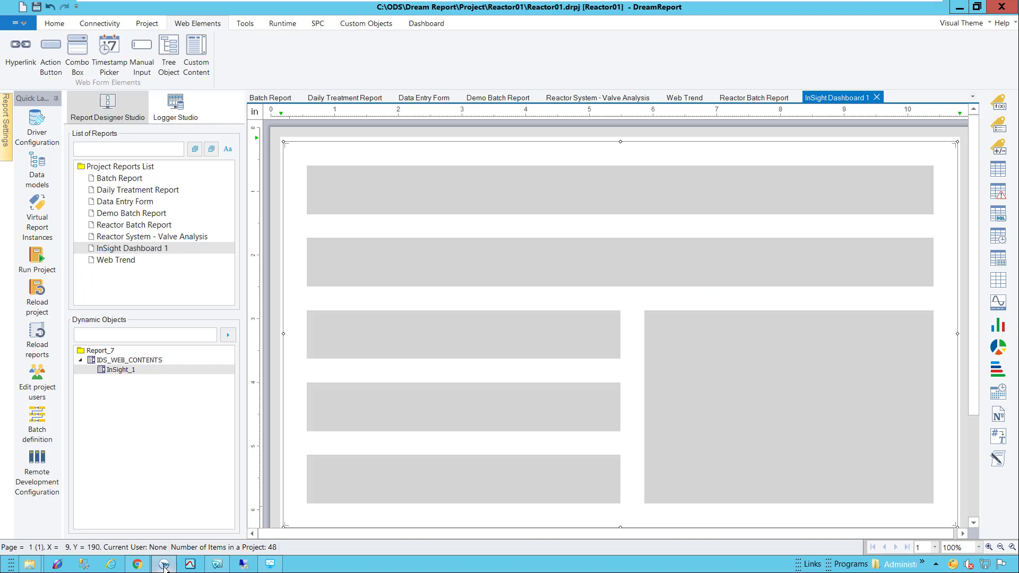
{"action": "double_click", "coordinate": [143, 226]}
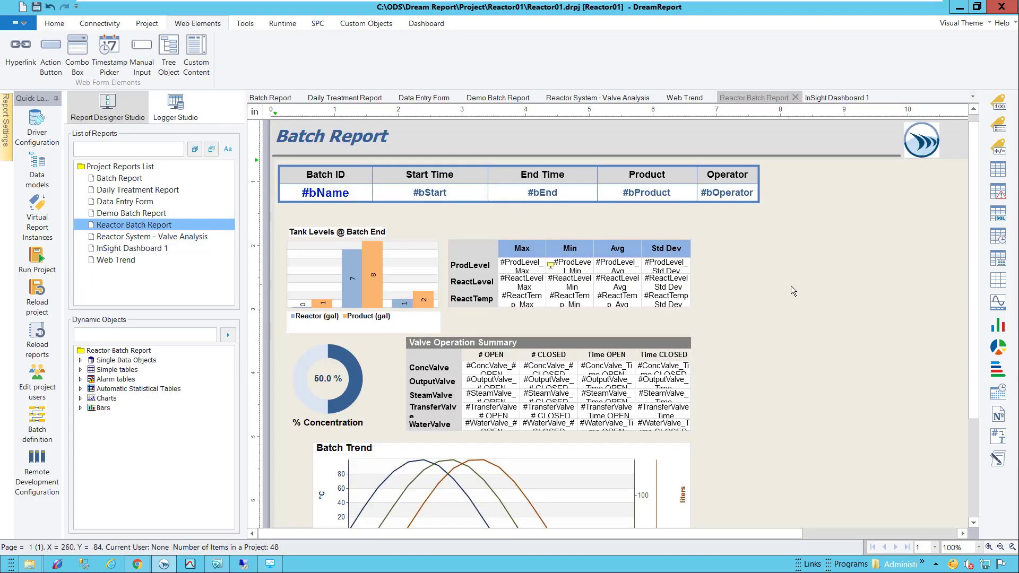
{"action": "scroll", "coordinate": [765, 374], "scroll_direction": "down", "scroll_amount": 1}
{"action": "scroll", "coordinate": [765, 374], "scroll_direction": "up", "scroll_amount": 1}
{"action": "scroll", "coordinate": [765, 374], "scroll_direction": "up", "scroll_amount": 1}
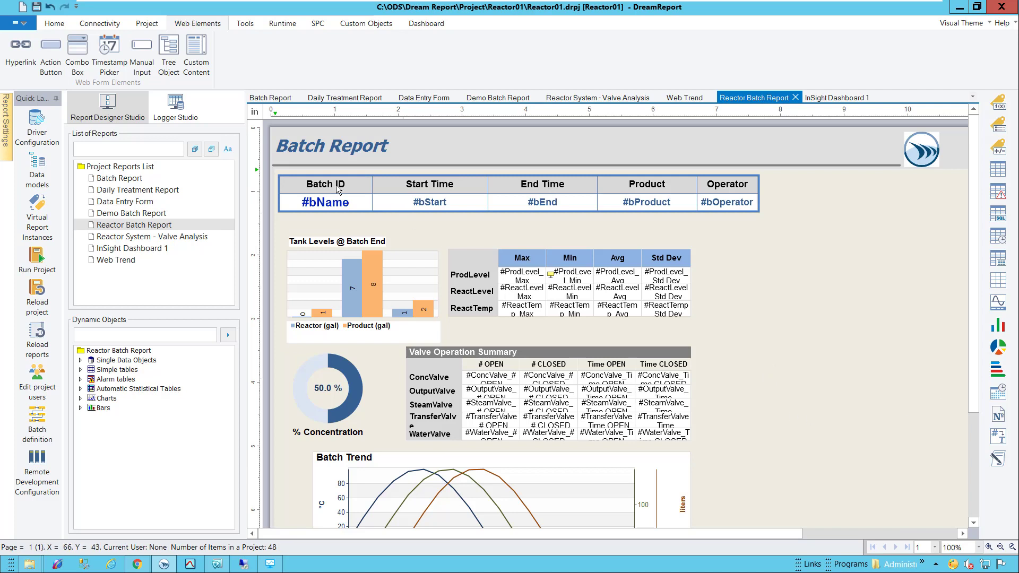
Draw a Custom Content area right of the tables and name it Pumps
{"action": "left_click", "coordinate": [196, 52]}
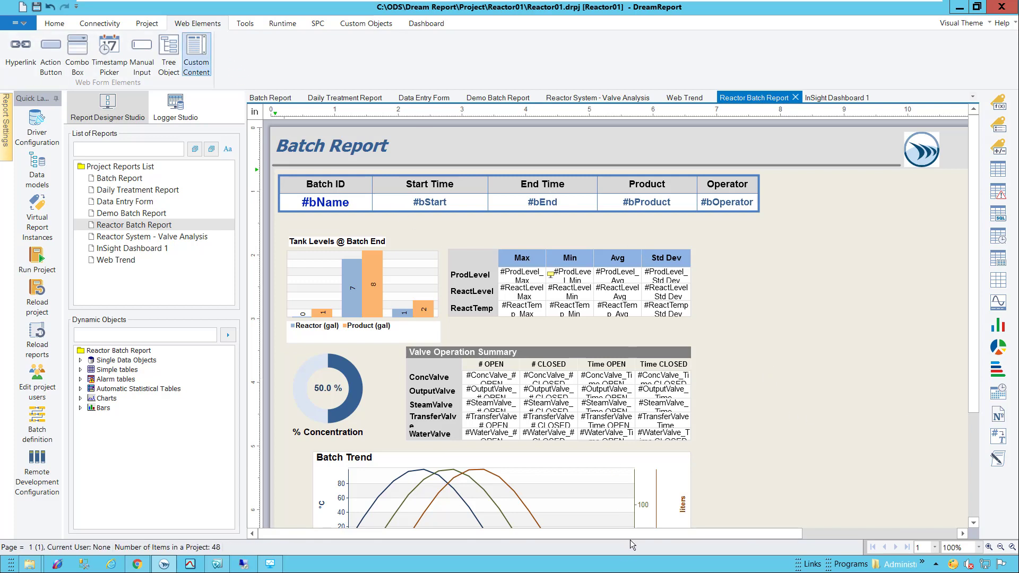
{"action": "left_click_drag", "start_coordinate": [630, 540], "coordinate": [767, 546]}
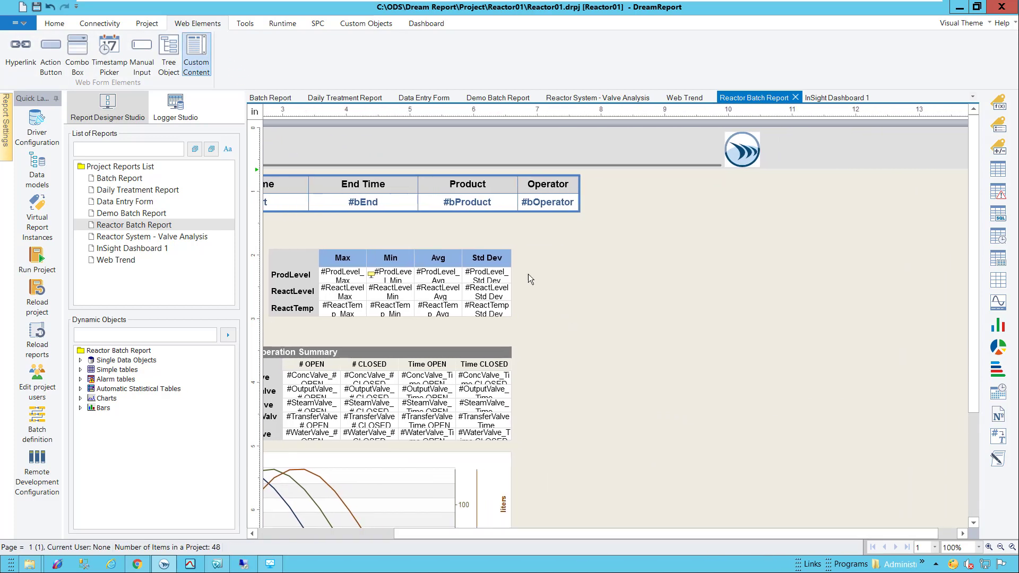
{"action": "left_click_drag", "start_coordinate": [520, 250], "coordinate": [872, 548]}
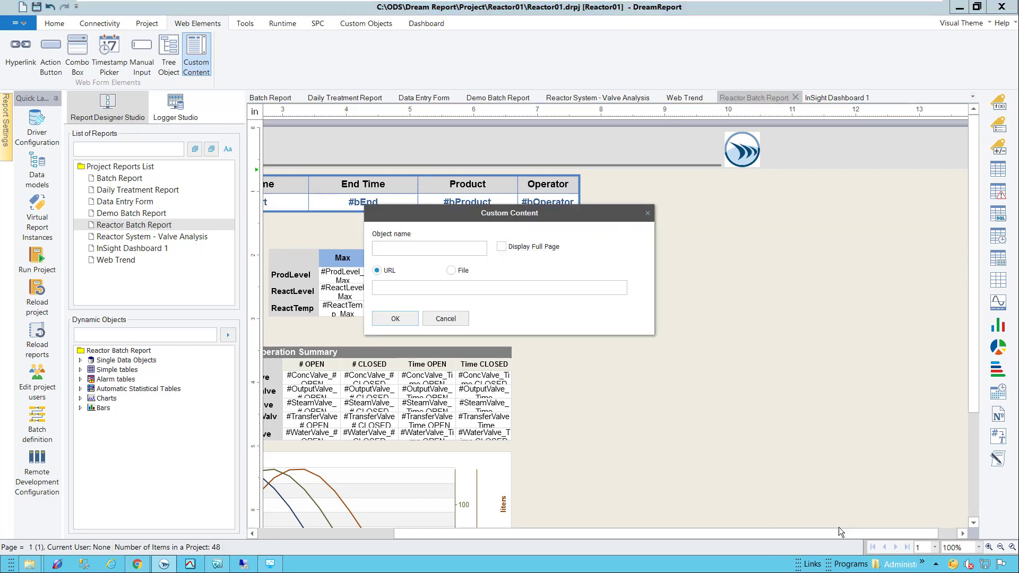
{"action": "left_click", "coordinate": [401, 246]}
{"action": "type", "text": "Pumps"}
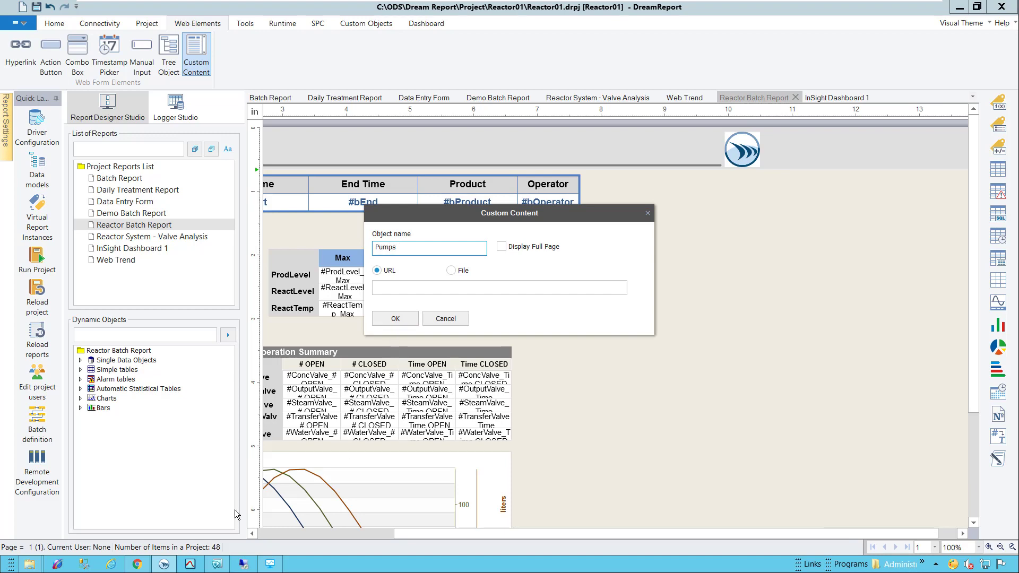
Save the Insight pump view as 'Pumps Summary' with a shareable link enabled
{"action": "left_click", "coordinate": [137, 564]}
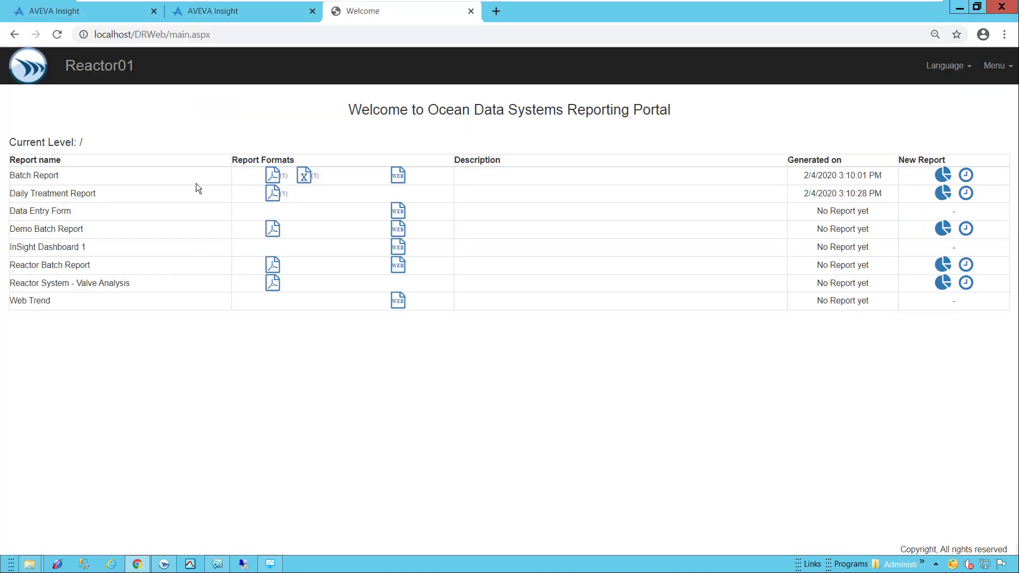
{"action": "left_click", "coordinate": [245, 16]}
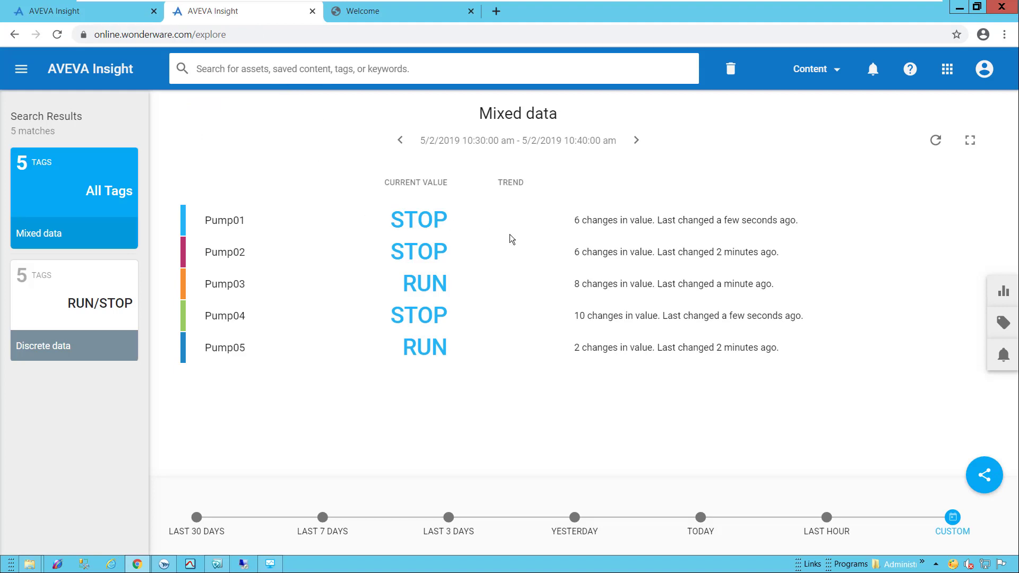
{"action": "left_click", "coordinate": [984, 479]}
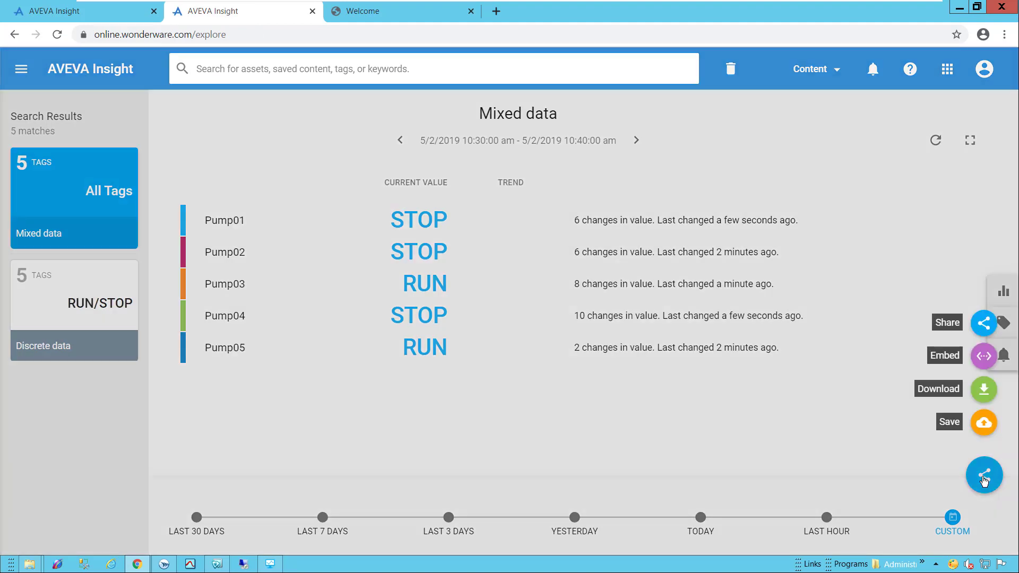
{"action": "left_click", "coordinate": [985, 425]}
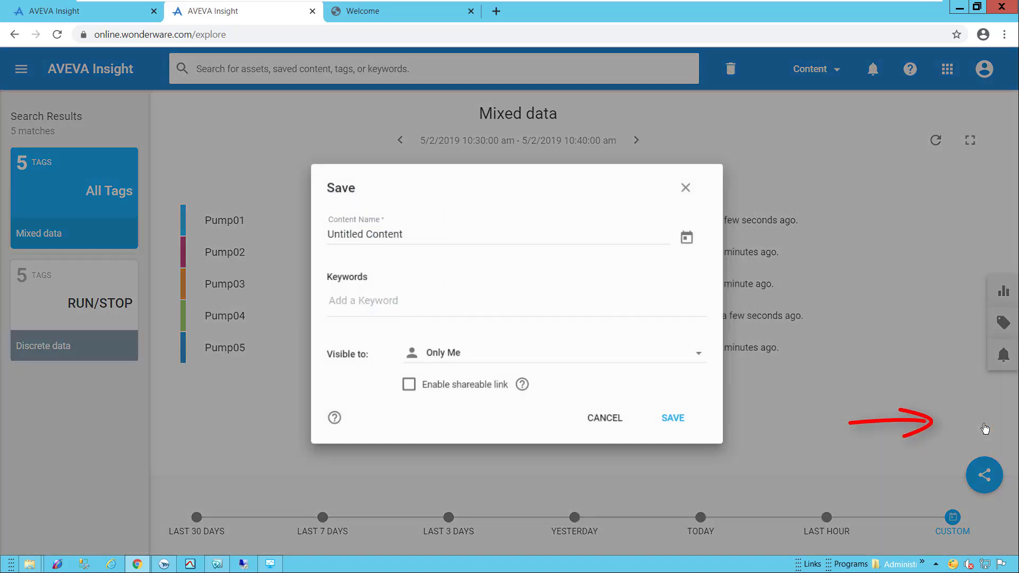
{"action": "type", "text": "Pumps Summary"}
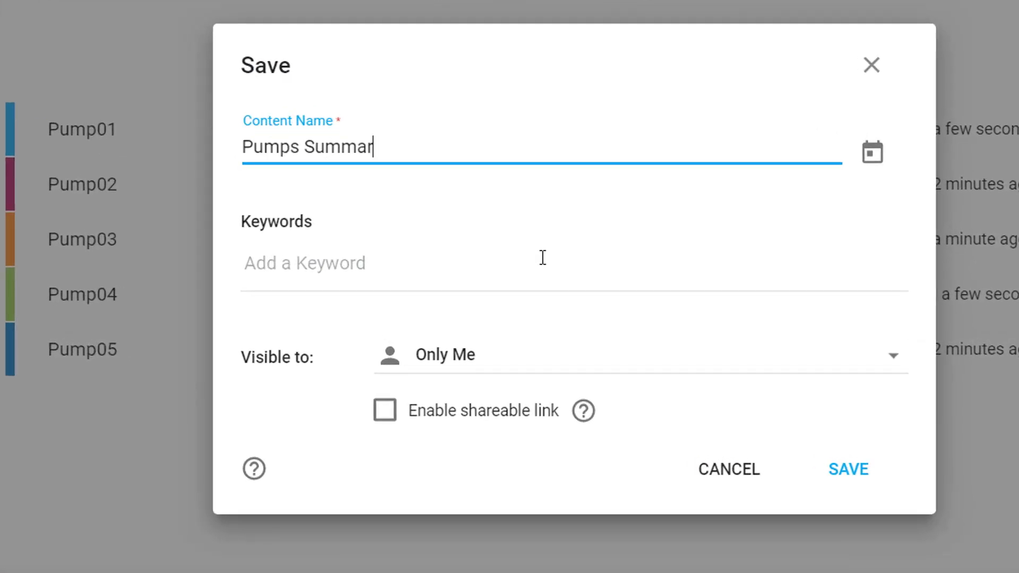
{"action": "left_click", "coordinate": [424, 423]}
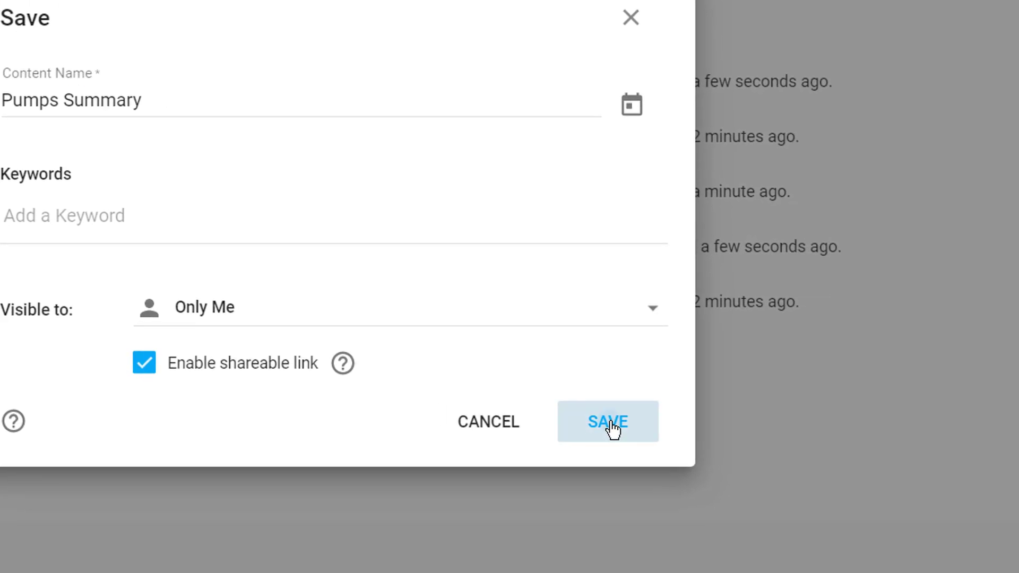
{"action": "left_click", "coordinate": [372, 377]}
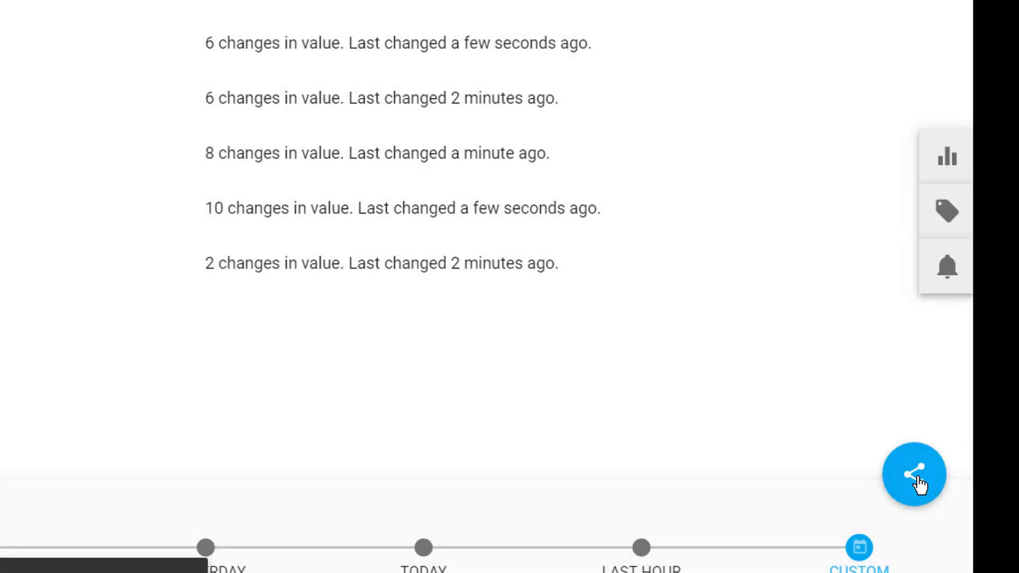
Copy the Pumps Summary embed code to the clipboard and close the window
{"action": "left_click", "coordinate": [939, 497]}
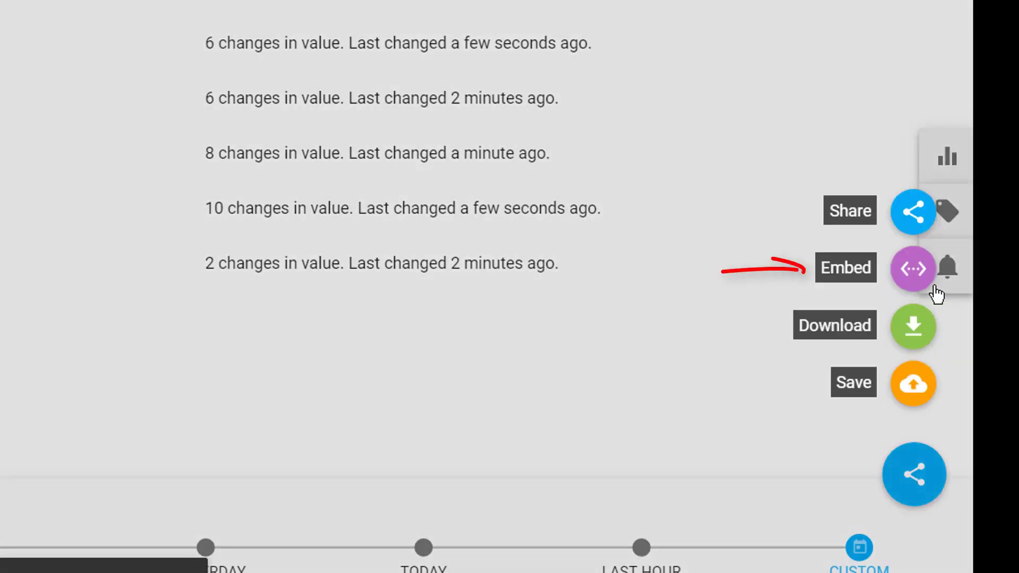
{"action": "left_click", "coordinate": [914, 269]}
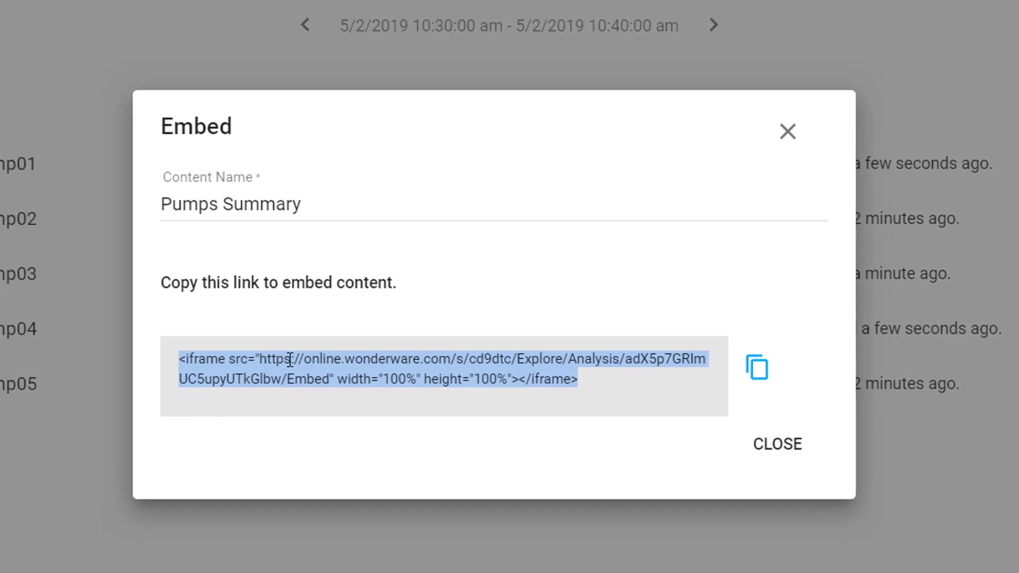
{"action": "left_click", "coordinate": [757, 372]}
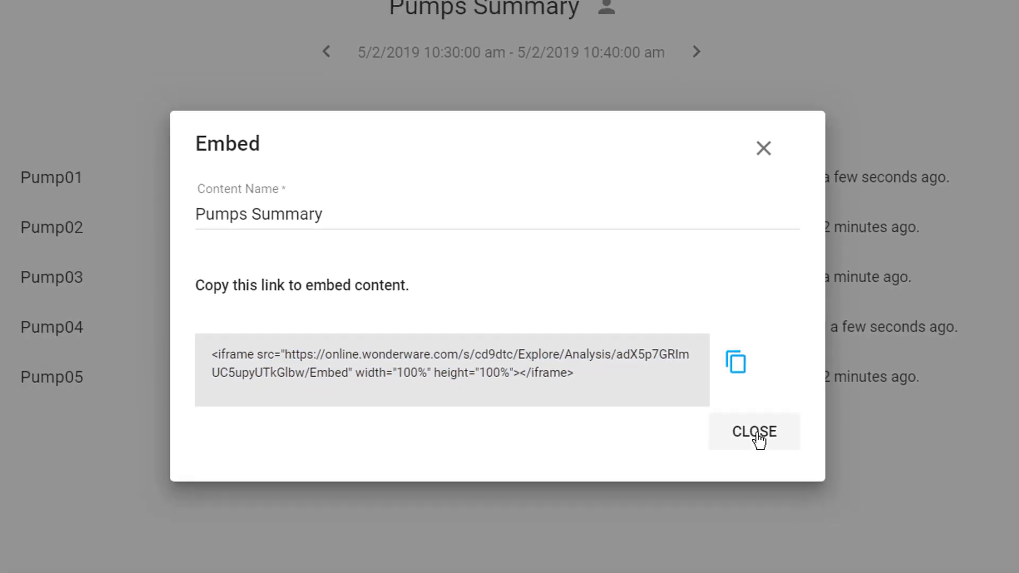
{"action": "left_click", "coordinate": [782, 446]}
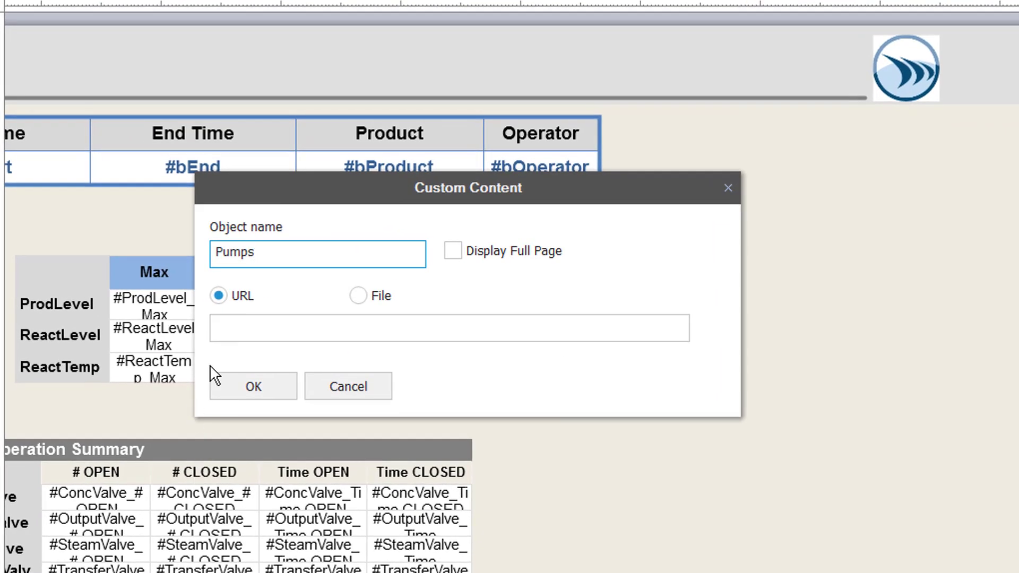
Paste the embed code as the Pumps URL, strip the iframe markup to the https link, confirm
{"action": "left_click", "coordinate": [261, 328]}
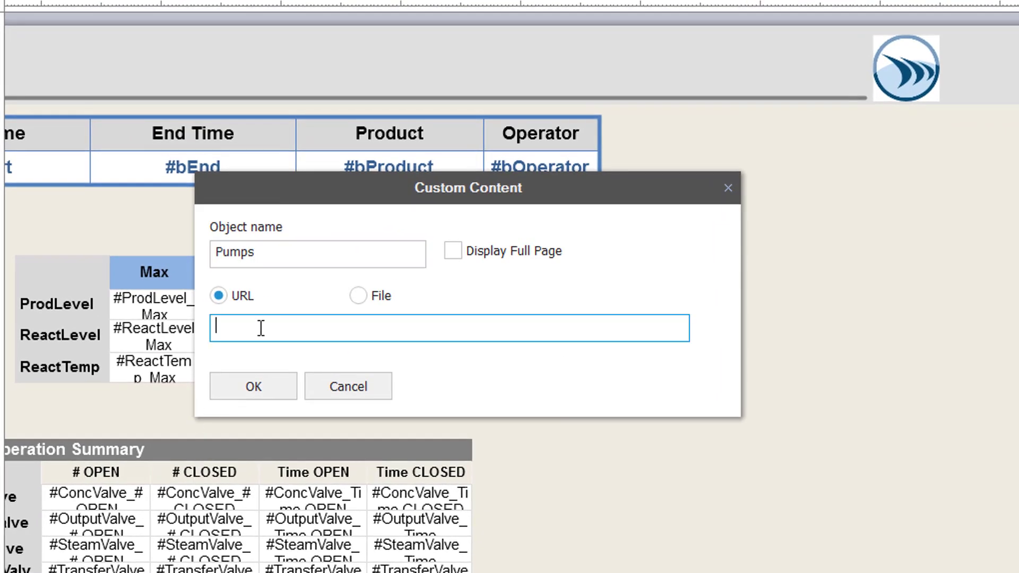
{"action": "key", "text": "ctrl+v"}
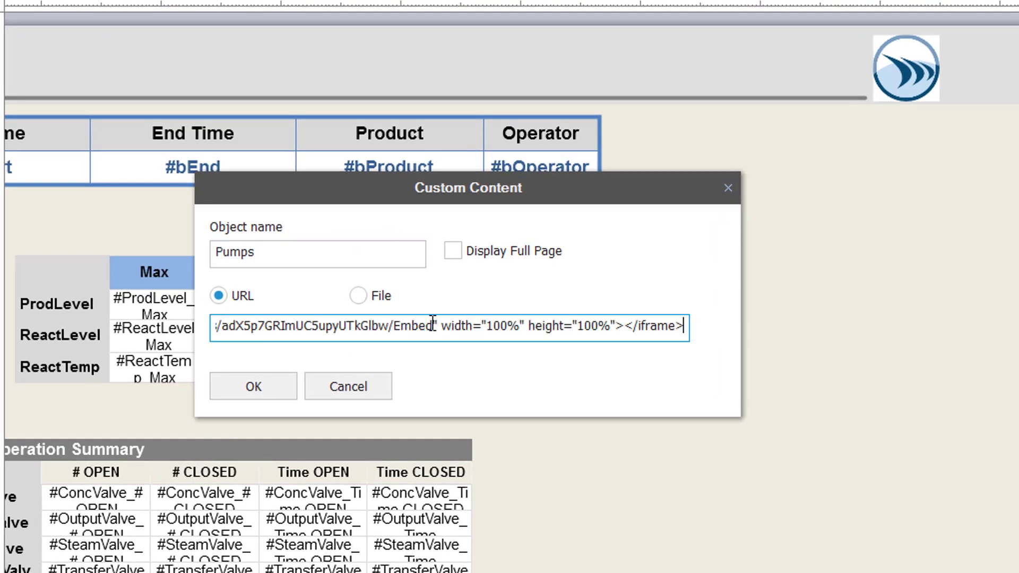
{"action": "left_click_drag", "start_coordinate": [432, 325], "coordinate": [785, 317]}
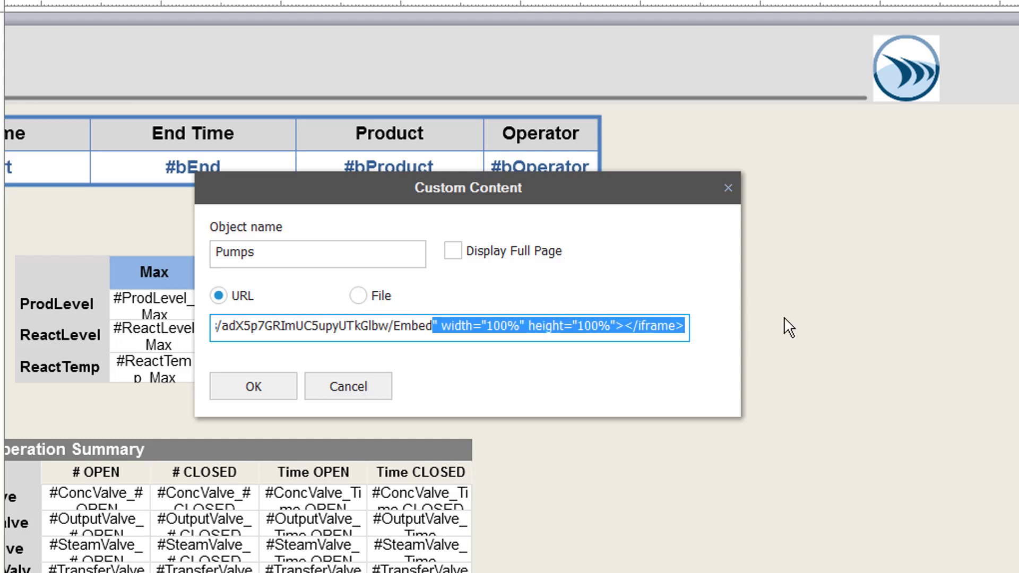
{"action": "key", "text": "Delete"}
{"action": "key", "text": "Home"}
{"action": "key", "text": "ctrl+Right"}
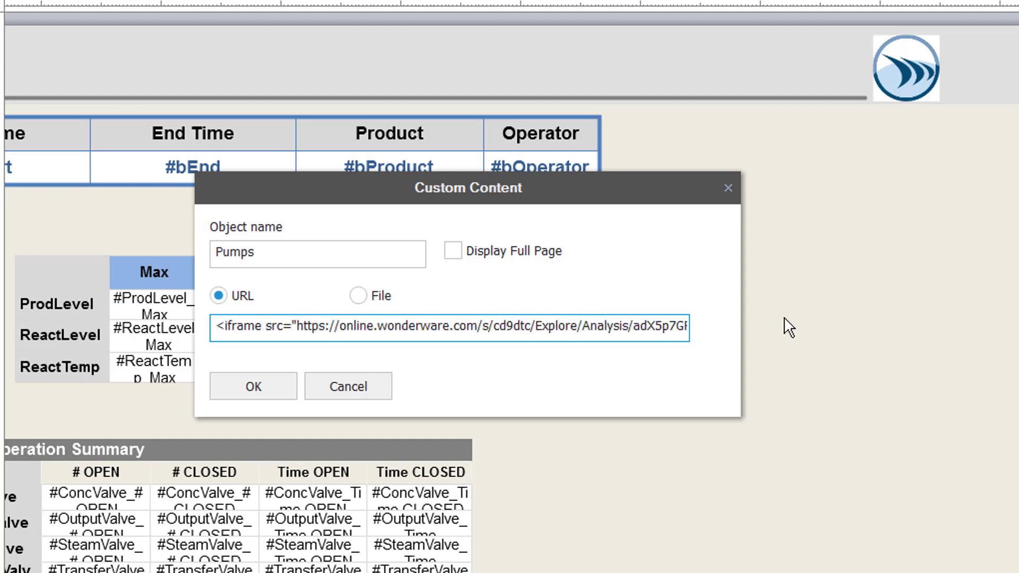
{"action": "key", "text": "Delete"}
{"action": "key", "text": "Delete"}
{"action": "key", "text": "Delete"}
{"action": "key", "text": "Delete"}
{"action": "key", "text": "Delete"}
{"action": "key", "text": "Delete"}
{"action": "key", "text": "Delete"}
{"action": "key", "text": "Delete"}
{"action": "key", "text": "Delete"}
{"action": "key", "text": "Delete"}
{"action": "key", "text": "Delete"}
{"action": "key", "text": "Delete"}
{"action": "key", "text": "Delete"}
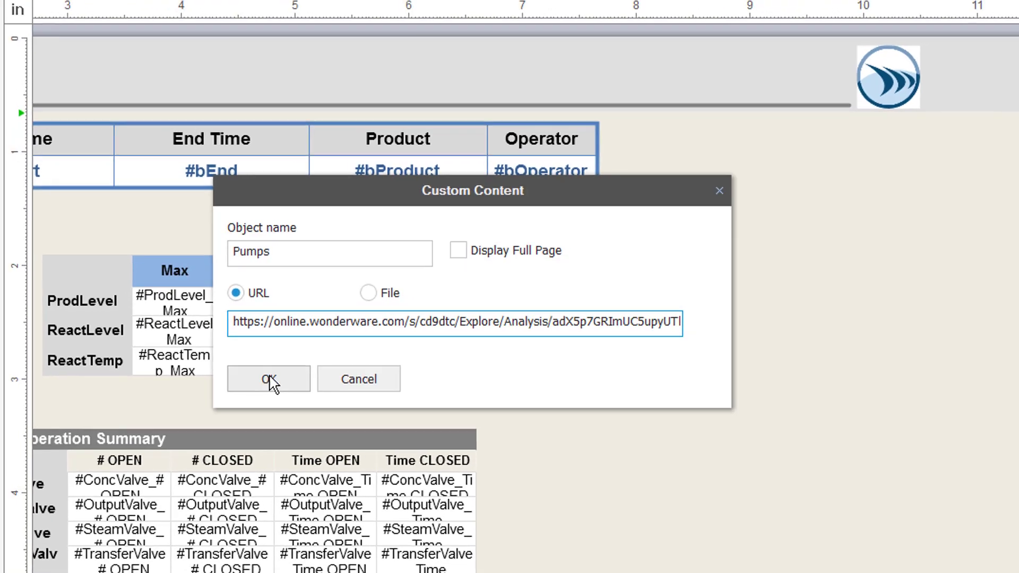
{"action": "left_click", "coordinate": [253, 386]}
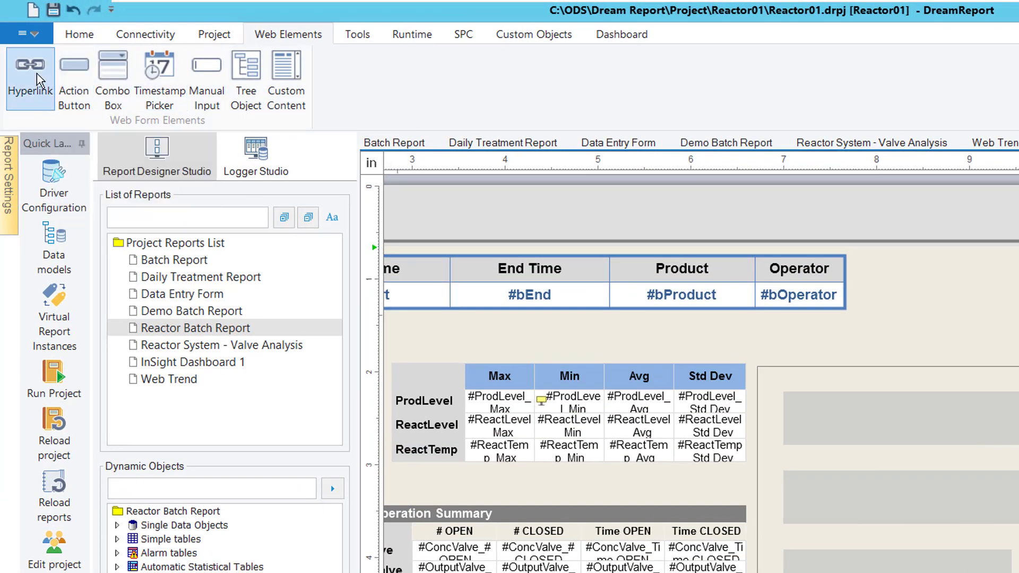
Place a hyperlink above the pump panel to the pasted Insight dashboard URL, labelled 'Go to Dashboard'
{"action": "left_click", "coordinate": [38, 80]}
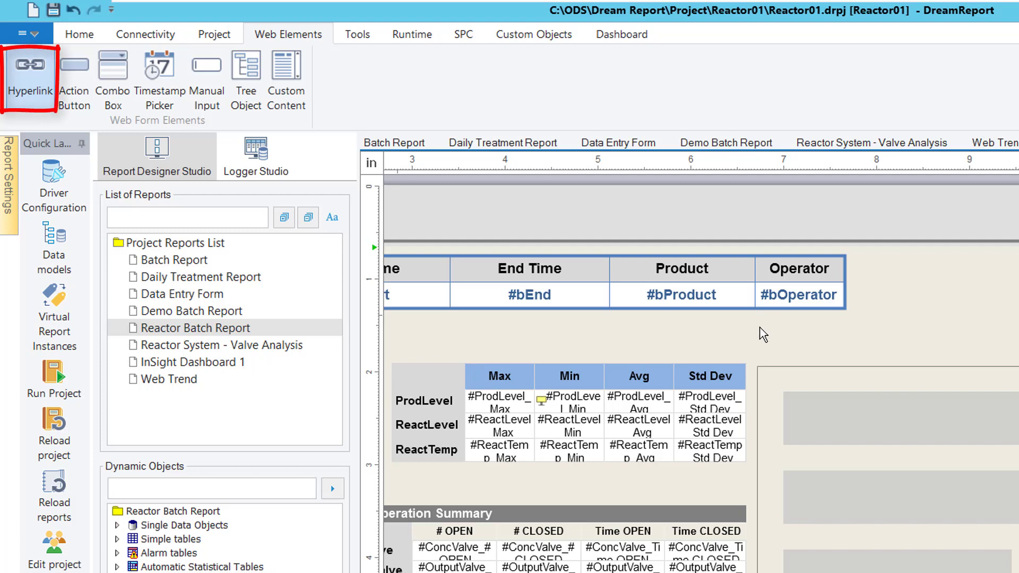
{"action": "left_click_drag", "start_coordinate": [764, 327], "coordinate": [910, 357]}
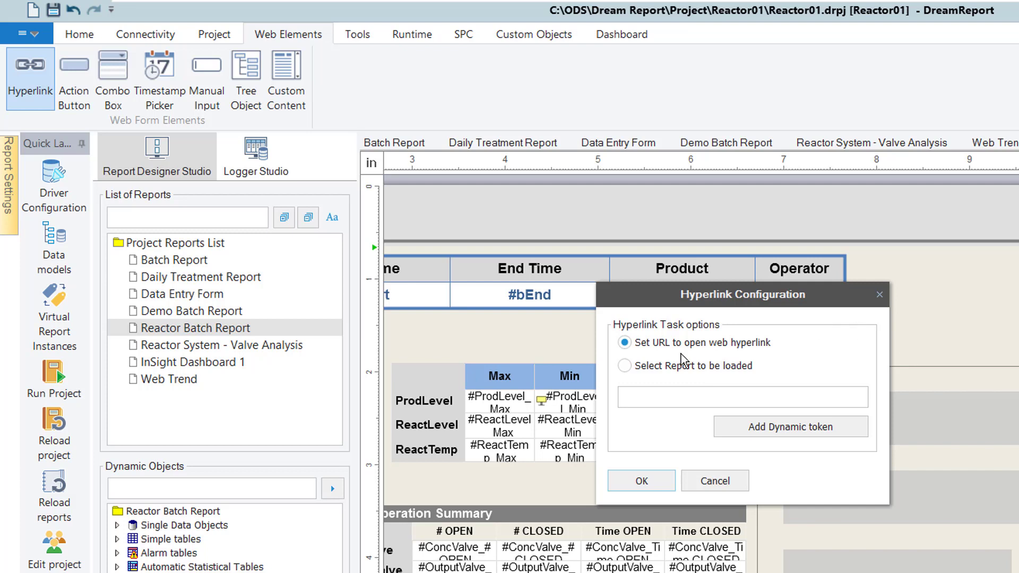
{"action": "key", "text": "ctrl+v"}
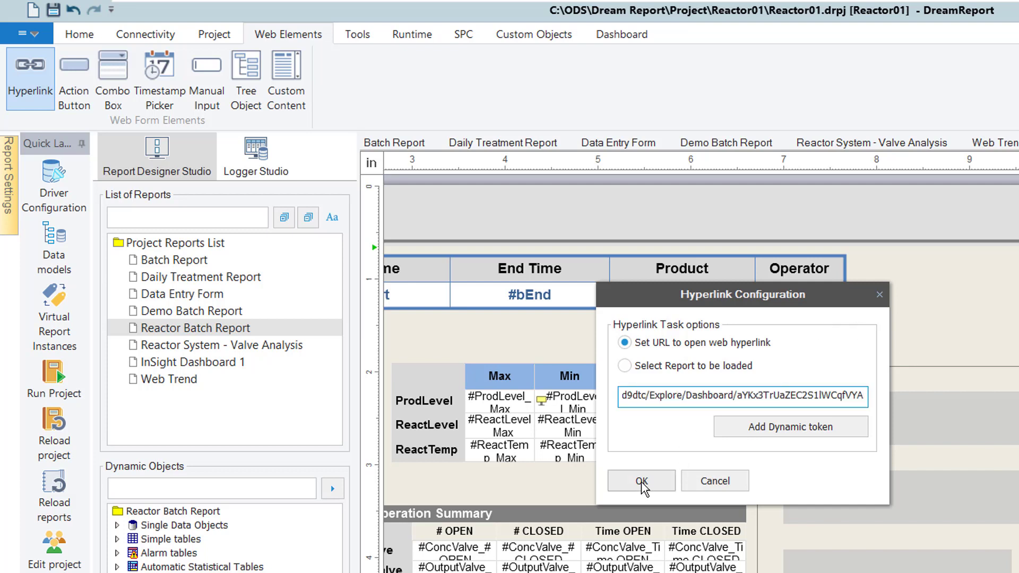
{"action": "left_click", "coordinate": [651, 481]}
{"action": "double_click", "coordinate": [790, 343]}
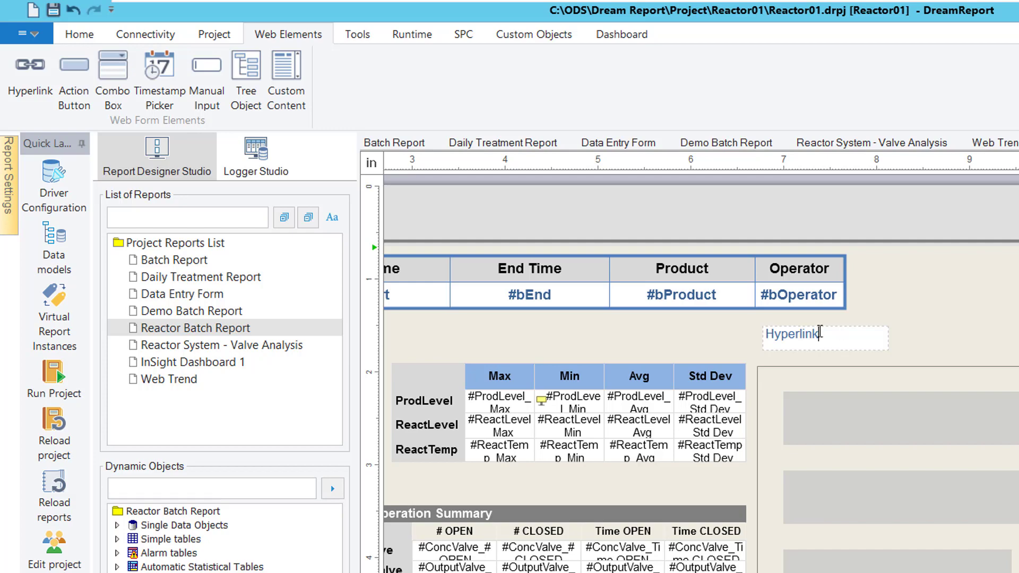
{"action": "type", "text": "Go to Dashboard"}
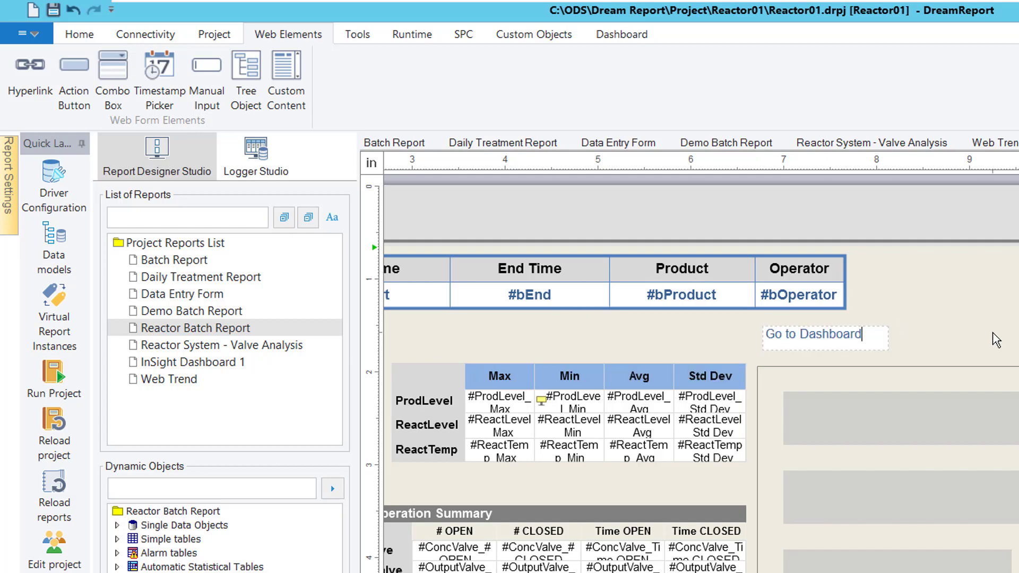
{"action": "left_click", "coordinate": [994, 334]}
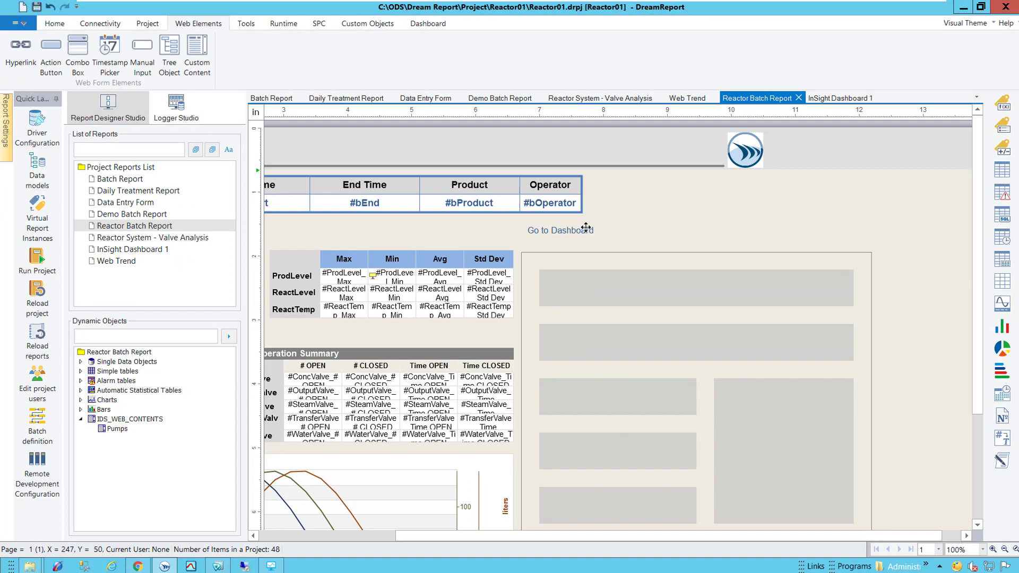
Save and reload the Reactor Batch Report, then switch to the web reporting portal
{"action": "left_click", "coordinate": [718, 295]}
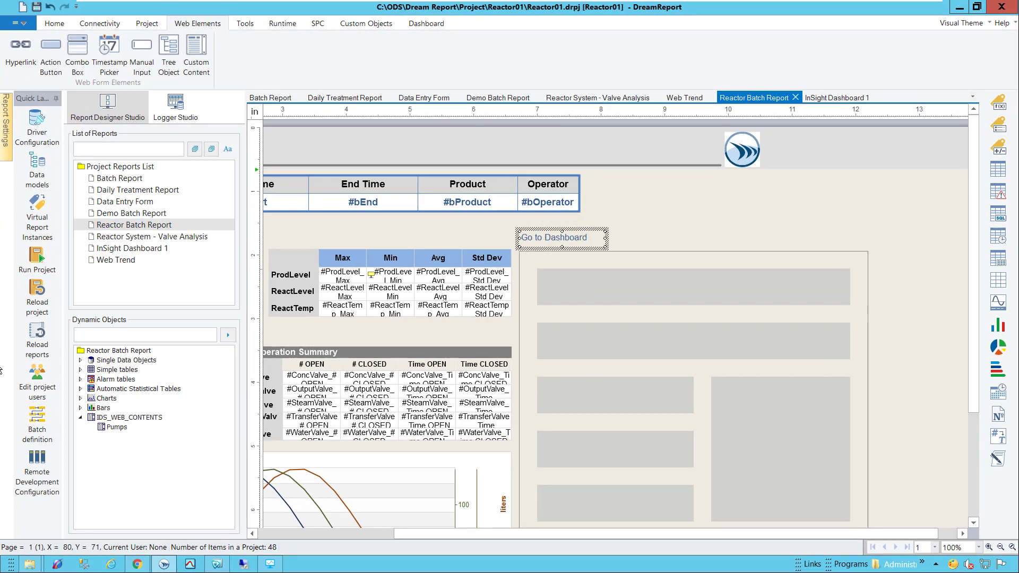
{"action": "left_click", "coordinate": [37, 334]}
{"action": "left_click", "coordinate": [494, 314]}
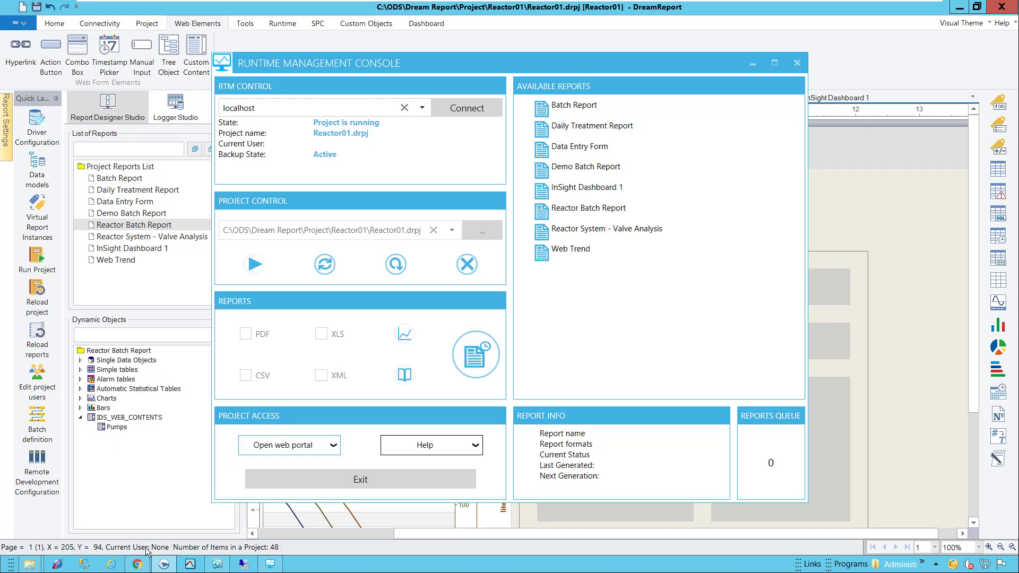
{"action": "left_click", "coordinate": [137, 564]}
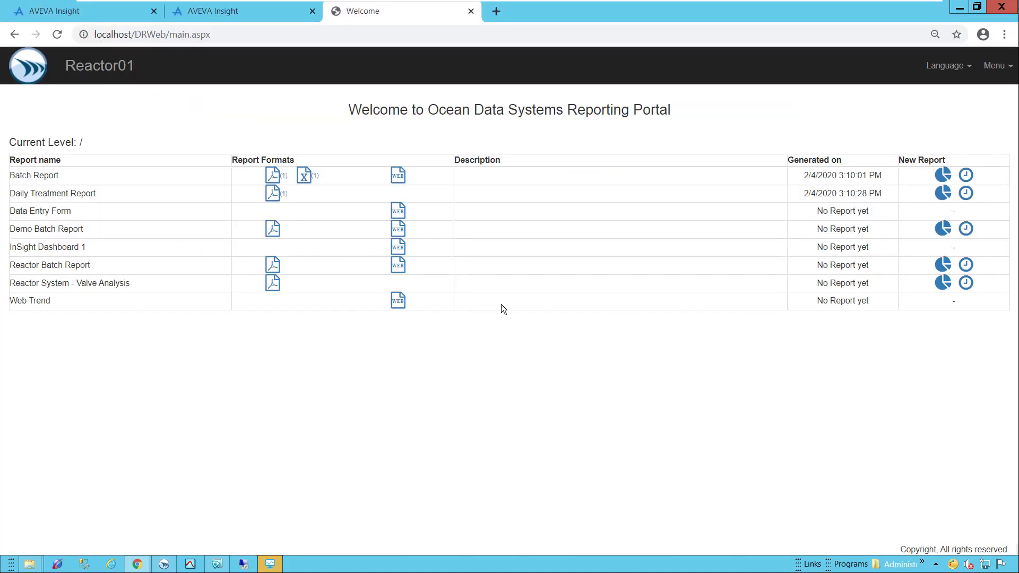
View the Reactor Batch Report on the web, zooming the Batch Trend to mid-batch, then resetting it to the full batch range
{"action": "left_click", "coordinate": [397, 265]}
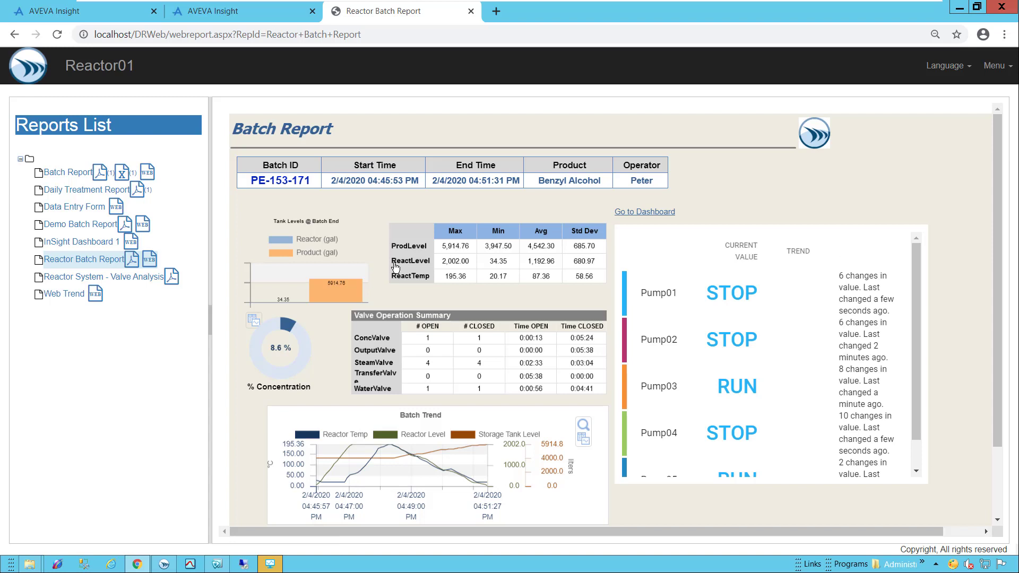
{"action": "left_click_drag", "start_coordinate": [387, 456], "coordinate": [429, 463]}
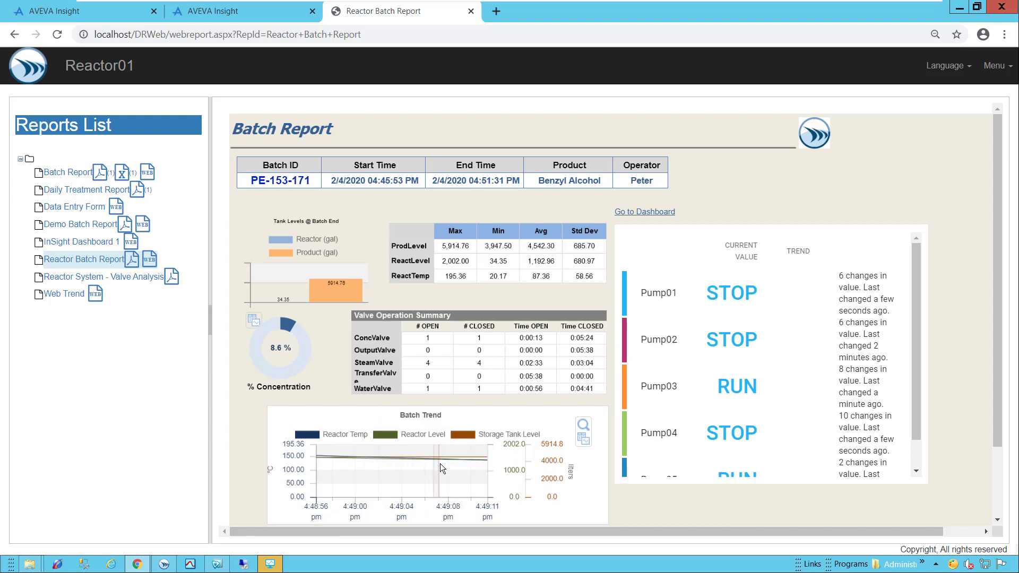
{"action": "left_click", "coordinate": [587, 432]}
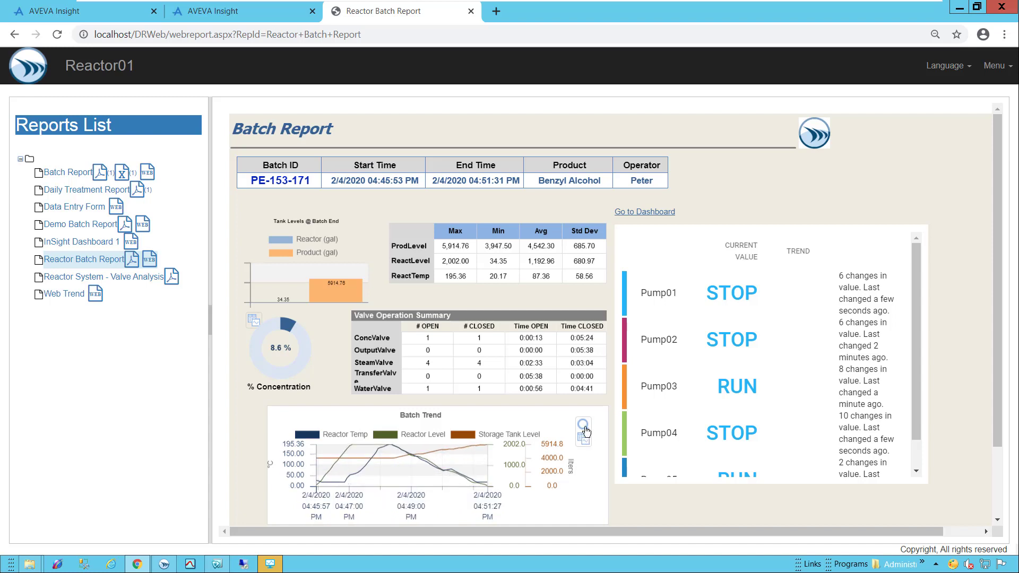
{"action": "scroll", "coordinate": [732, 387], "scroll_direction": "down", "scroll_amount": 1}
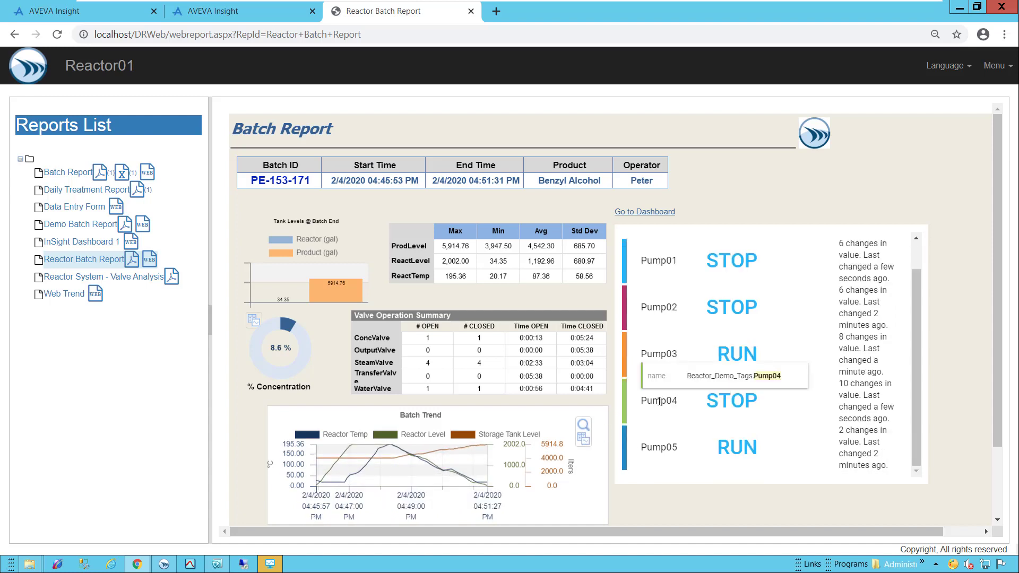
{"action": "scroll", "coordinate": [662, 318], "scroll_direction": "up", "scroll_amount": 1}
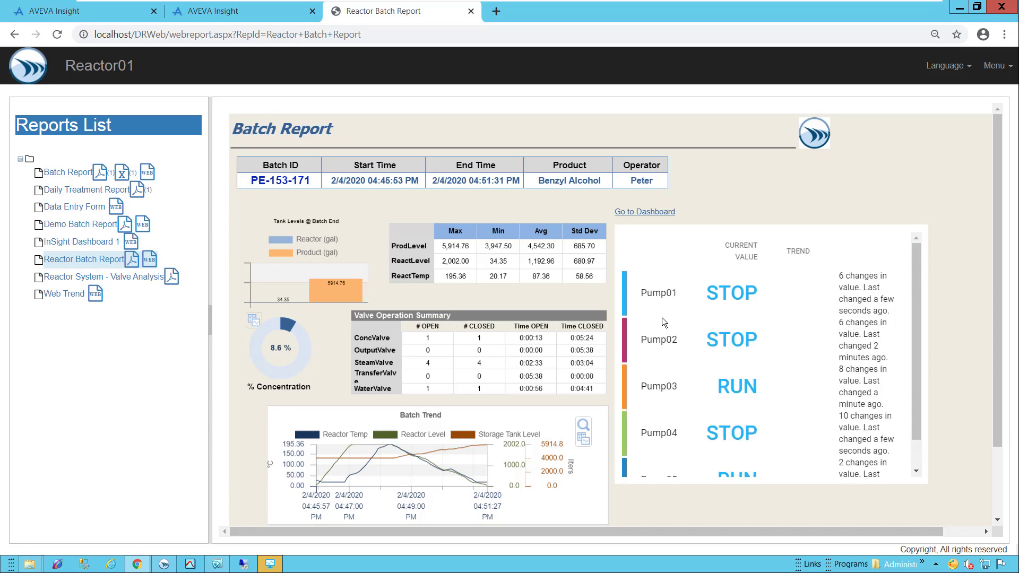